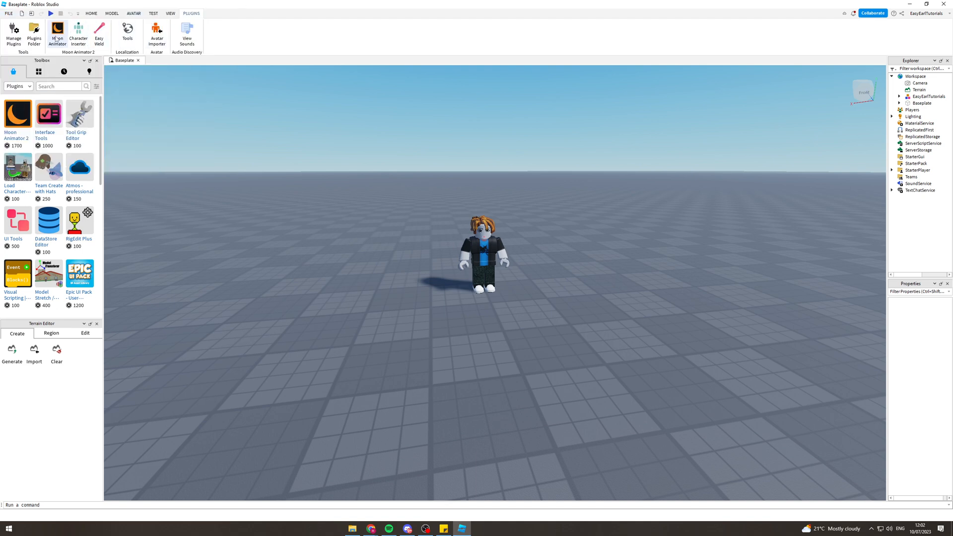
# Open the Moon Animator plugin and create a new Moon 2 file
pyautogui.click(18, 30)
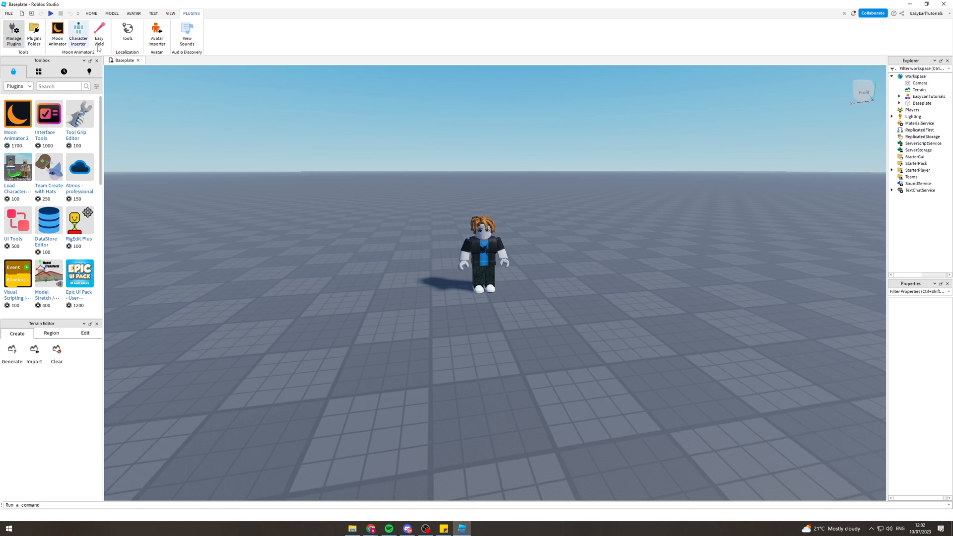
pyautogui.scroll(5, 640, 225)
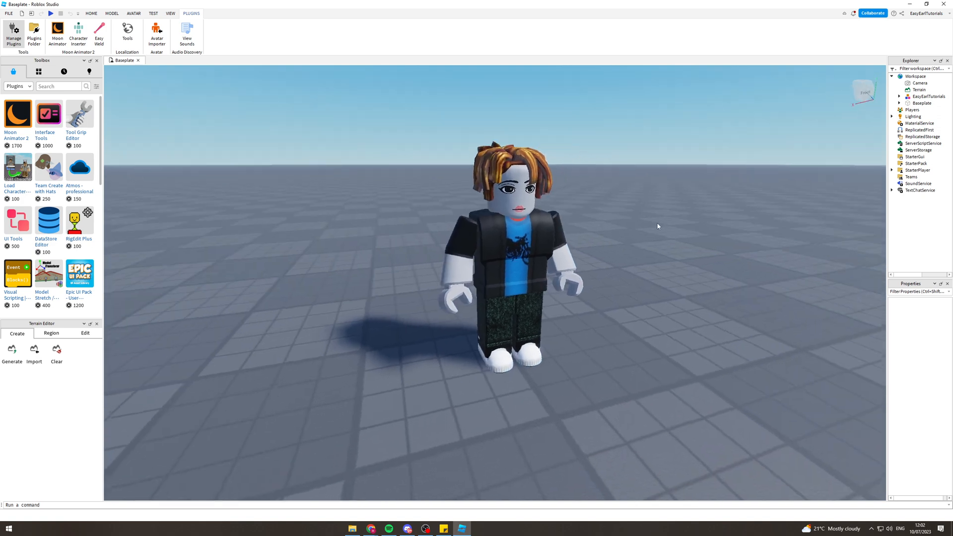
pyautogui.scroll(-5, 657, 224)
pyautogui.click(57, 32)
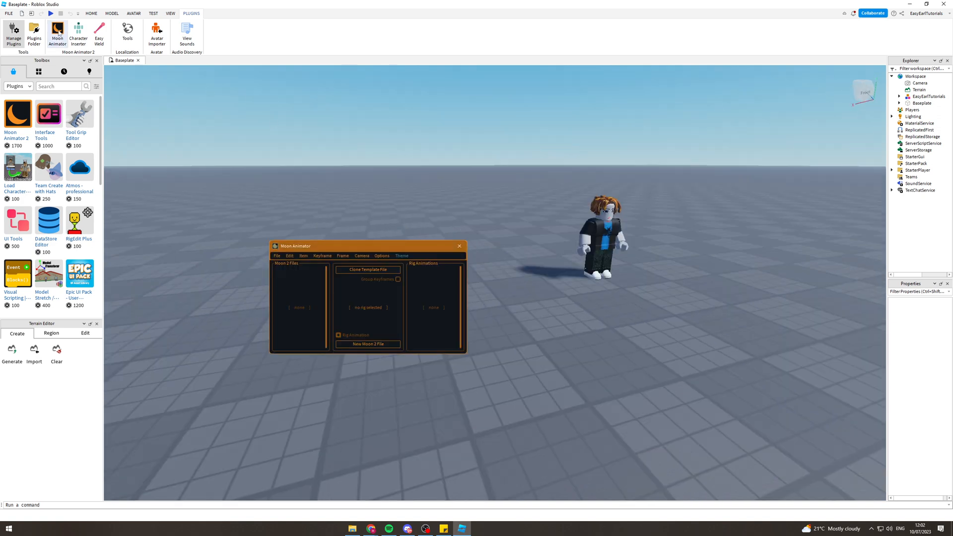
pyautogui.click(341, 345)
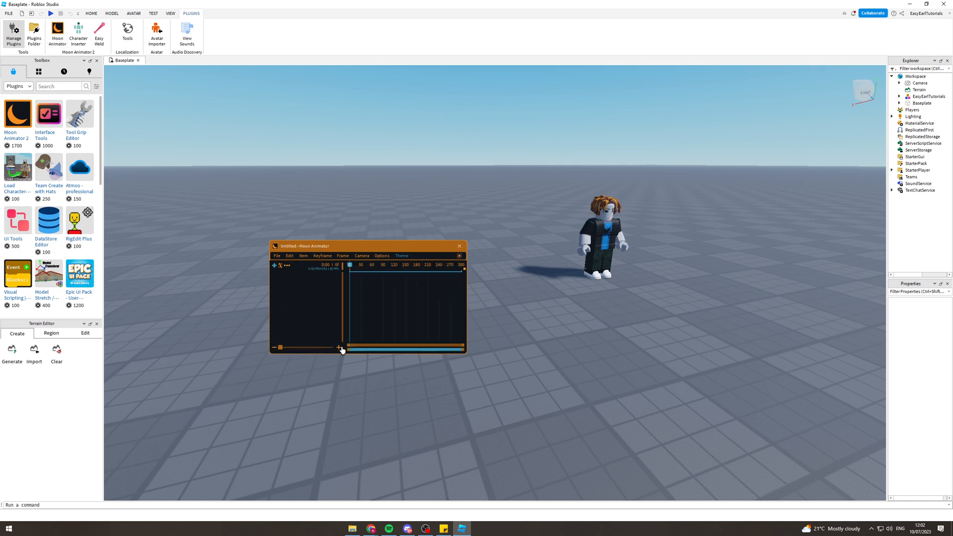
# Add the character in the scene to the animation as an item of type Rig, keeping the default Rig property
pyautogui.click(274, 266)
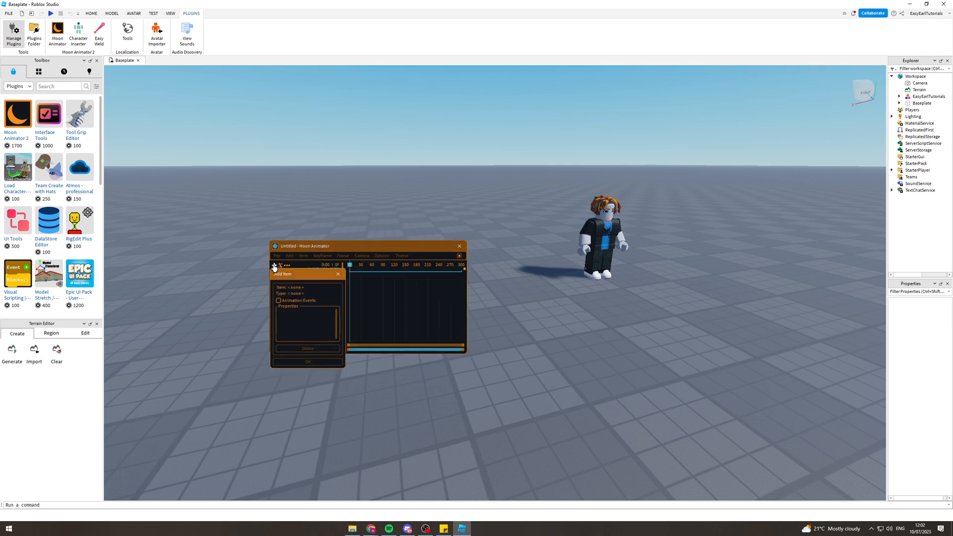
pyautogui.click(607, 232)
pyautogui.moveTo(652, 241); pyautogui.dragTo(647, 240, button='right')
pyautogui.press('w')
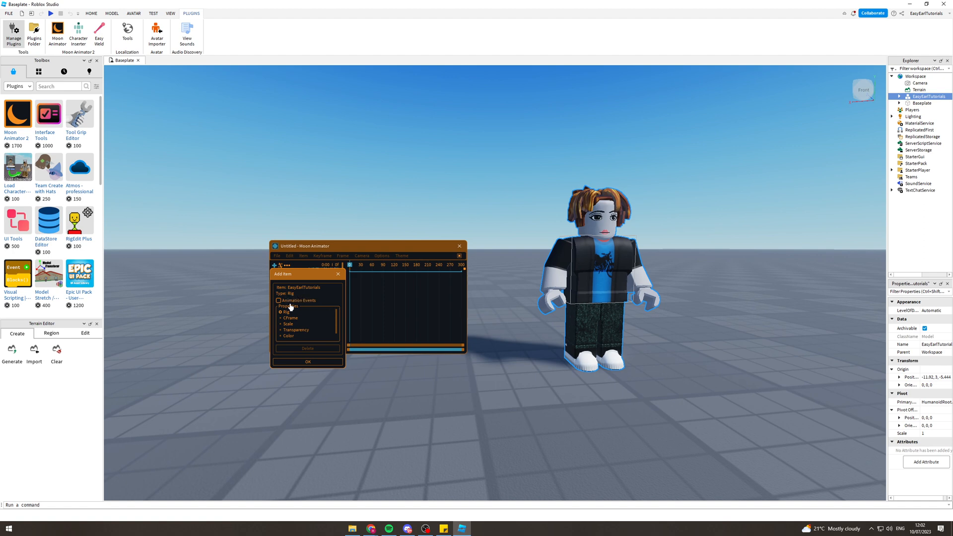
pyautogui.click(309, 362)
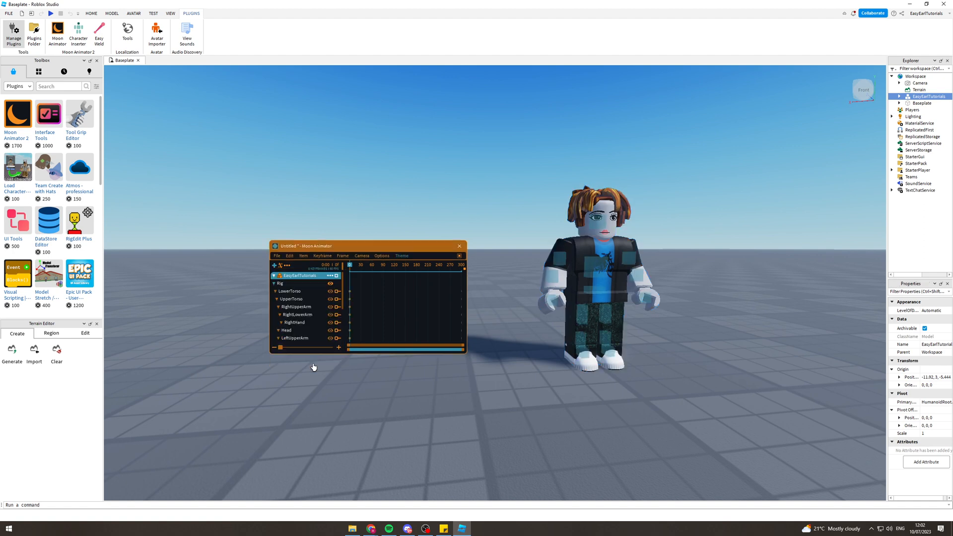
# Inspect the rigged character with its joint markers from the front, from above and from several distances
pyautogui.scroll(3, 693, 305)
pyautogui.moveTo(694, 306); pyautogui.dragTo(694, 306, button='right')
pyautogui.press('s')
pyautogui.press('w')
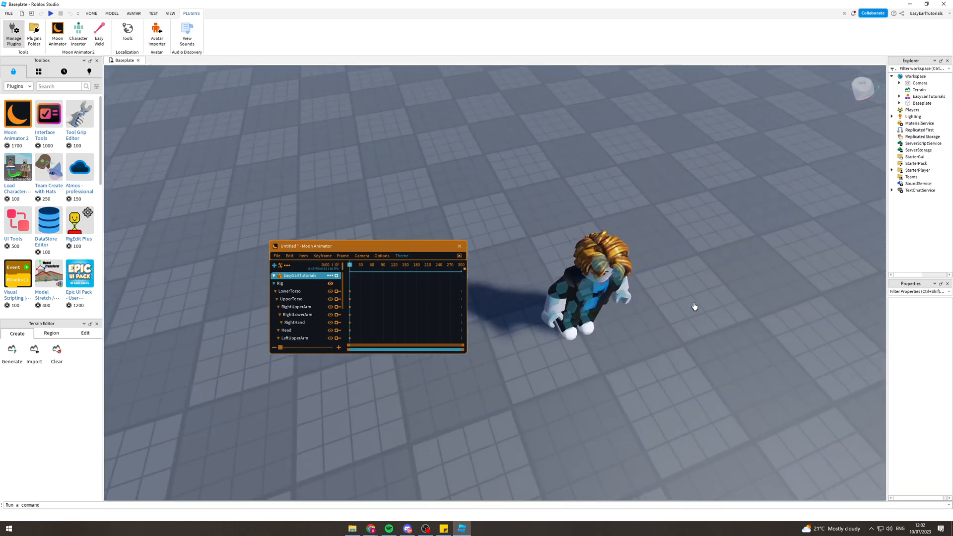
pyautogui.press('s')
pyautogui.press('w')
pyautogui.press('d')
pyautogui.press('a')
pyautogui.press('s')
pyautogui.moveTo(661, 232); pyautogui.dragTo(659, 227, button='right')
pyautogui.press('w')
pyautogui.press('s')
pyautogui.press('s')
pyautogui.press('a')
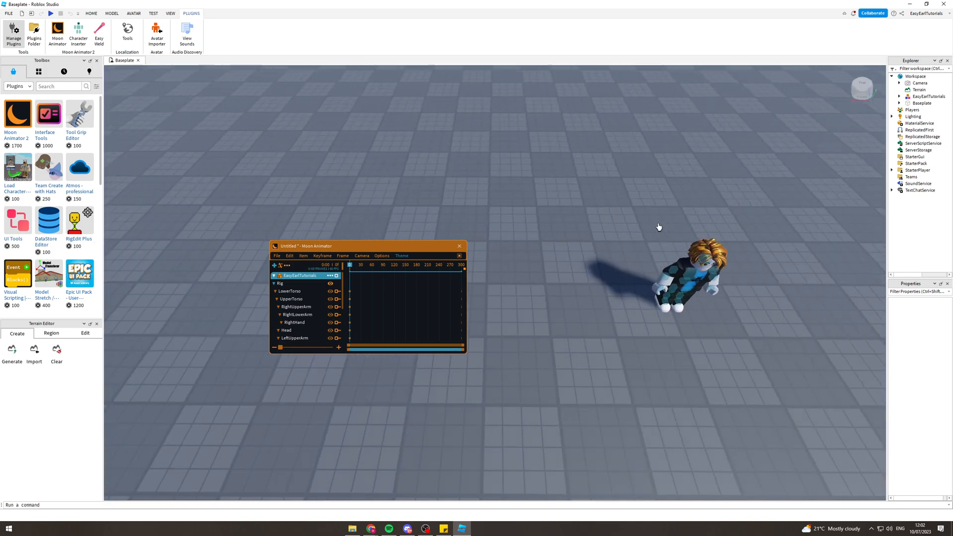
pyautogui.press('d')
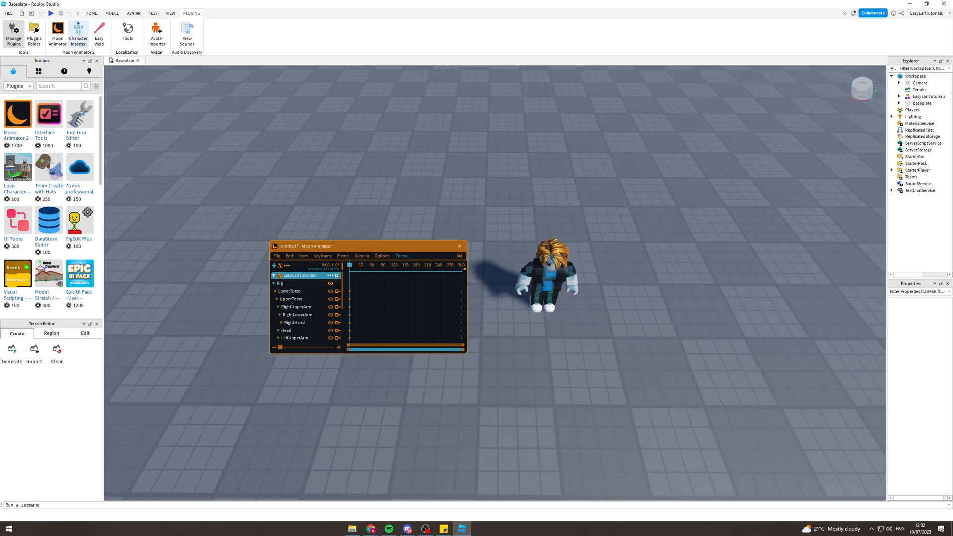
# Open the Character Inserter, bring up its list of faces and bring the character close into view
pyautogui.click(78, 32)
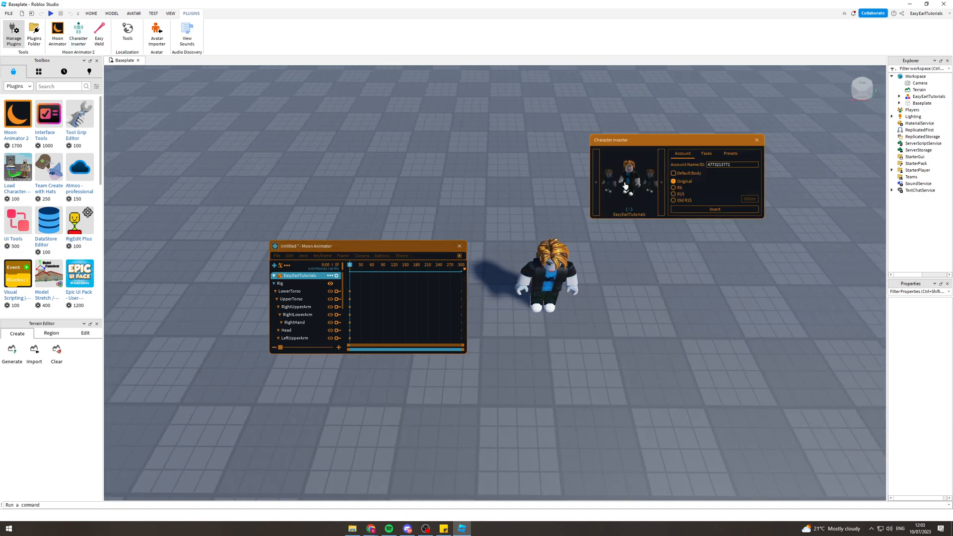
pyautogui.press('s')
pyautogui.press('w')
pyautogui.moveTo(587, 297); pyautogui.dragTo(588, 297, button='right')
pyautogui.press('s')
pyautogui.press('w')
pyautogui.press('w')
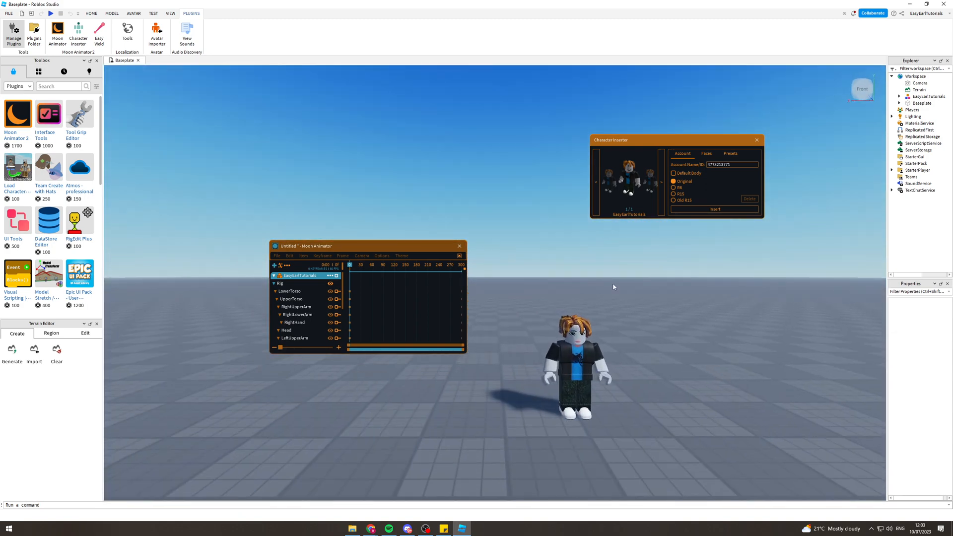
pyautogui.click(707, 155)
pyautogui.press('d')
pyautogui.press('a')
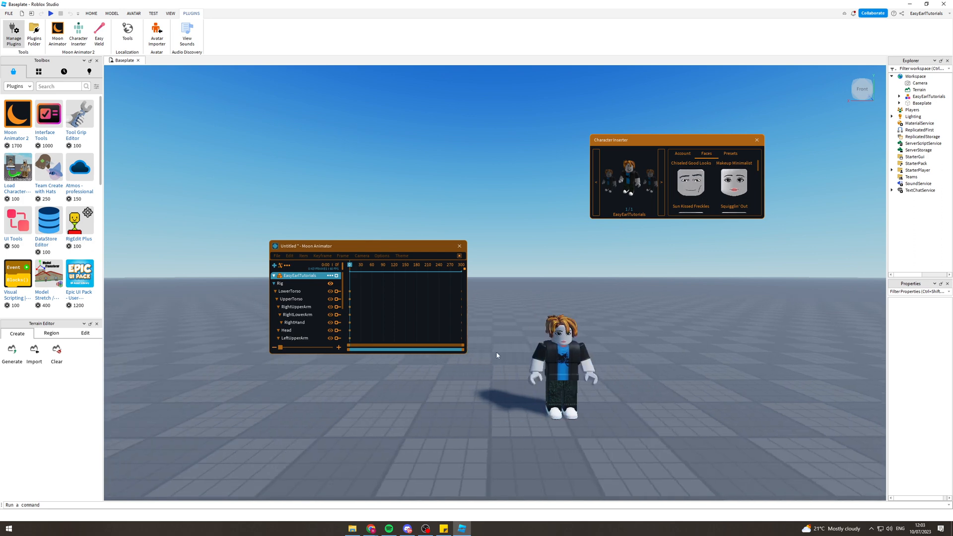
pyautogui.moveTo(614, 338); pyautogui.dragTo(610, 325, button='right')
pyautogui.press('w')
pyautogui.press('d')
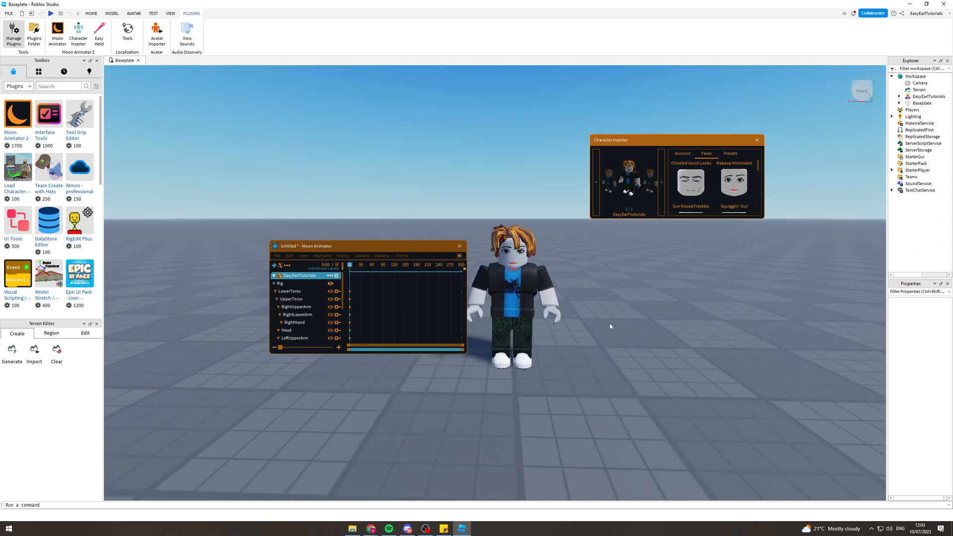
# Try the Chiseled Good Looks face on the character, and replace it with the Sun Kissed Freckles face
pyautogui.click(525, 299)
pyautogui.click(682, 187)
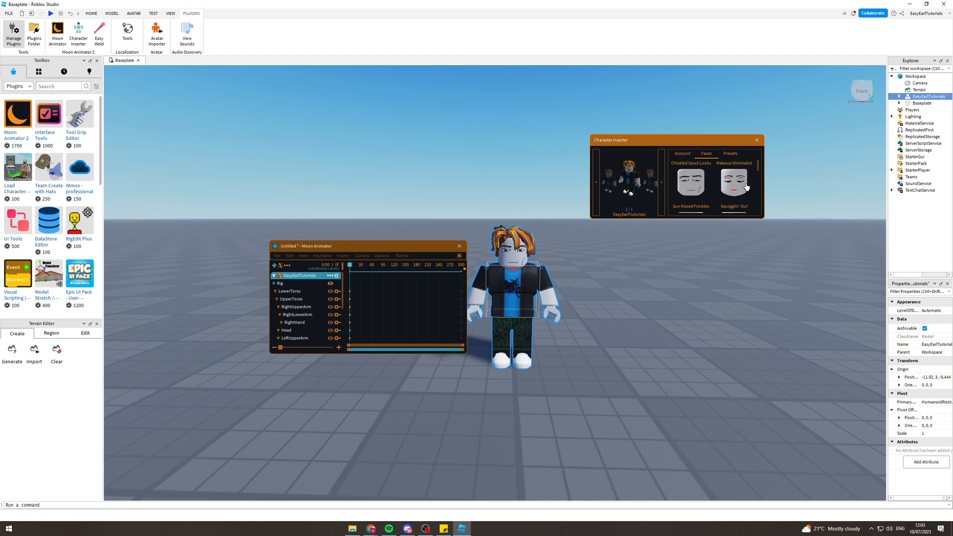
pyautogui.scroll(-2, 695, 188)
pyautogui.click(705, 191)
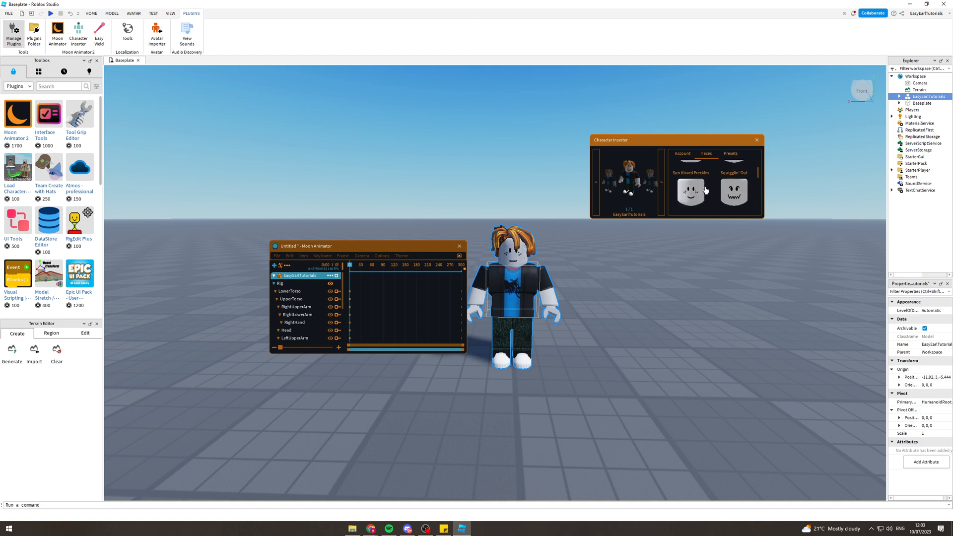
# Insert the TemplateR6 preset rig, place it beside the existing character, and return to the inserter's account options
pyautogui.click(731, 154)
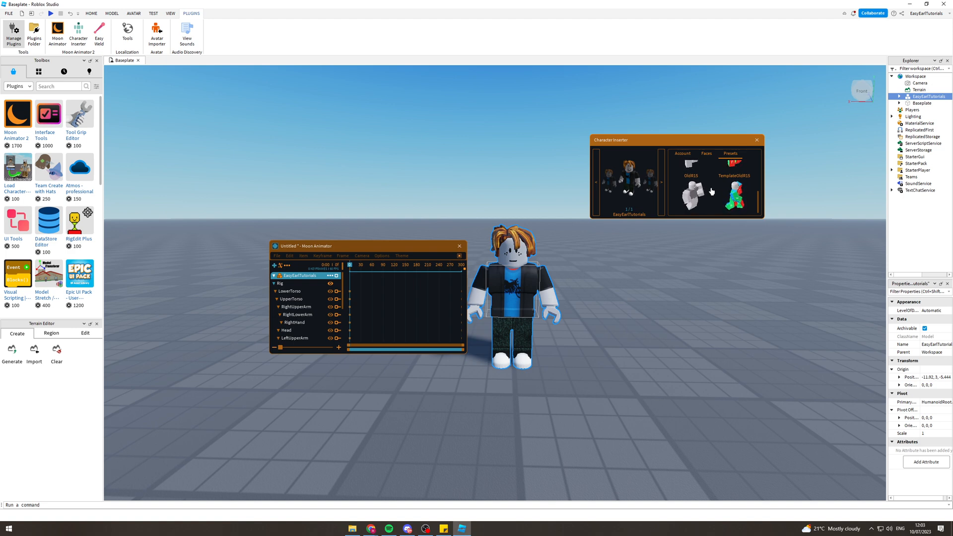
pyautogui.scroll(5, 744, 192)
pyautogui.click(750, 192)
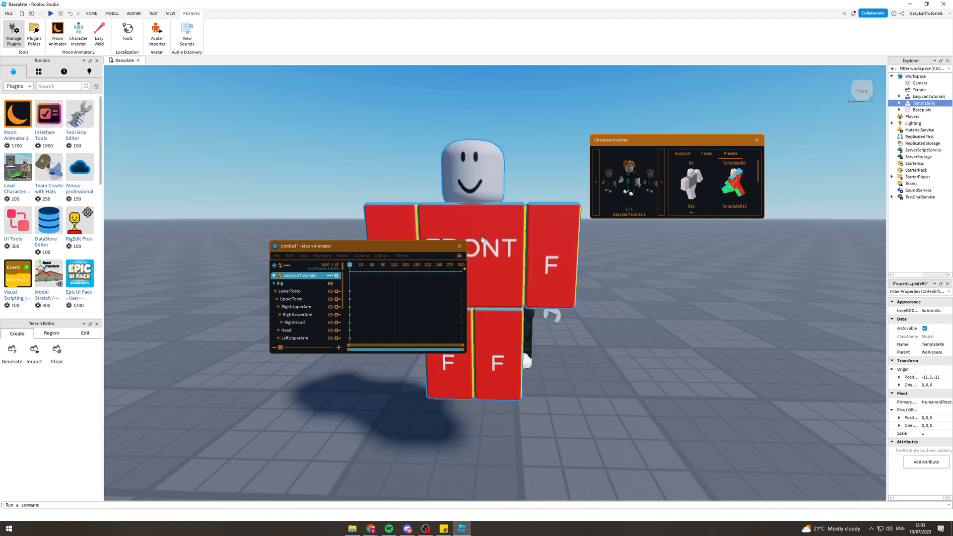
pyautogui.moveTo(636, 276); pyautogui.dragTo(674, 362)
pyautogui.click(595, 362)
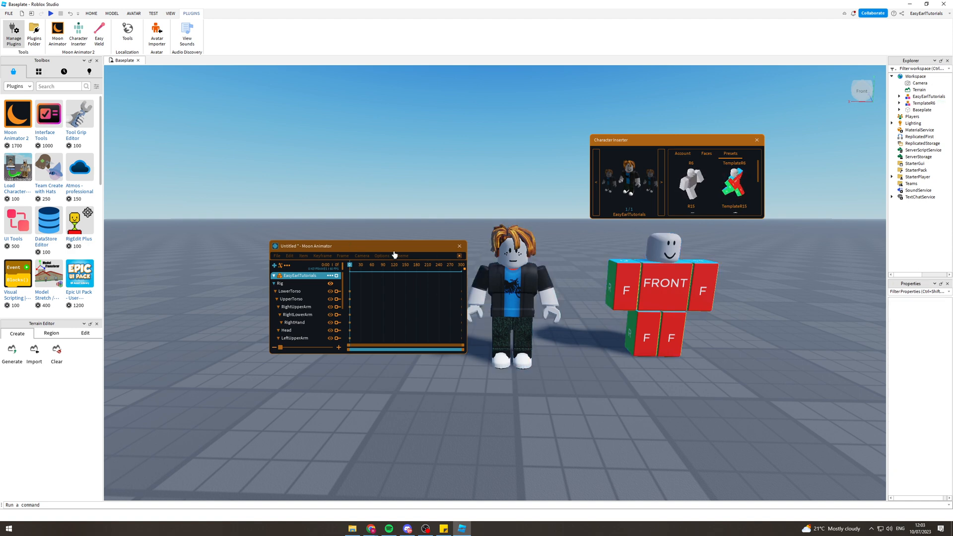
pyautogui.click(688, 154)
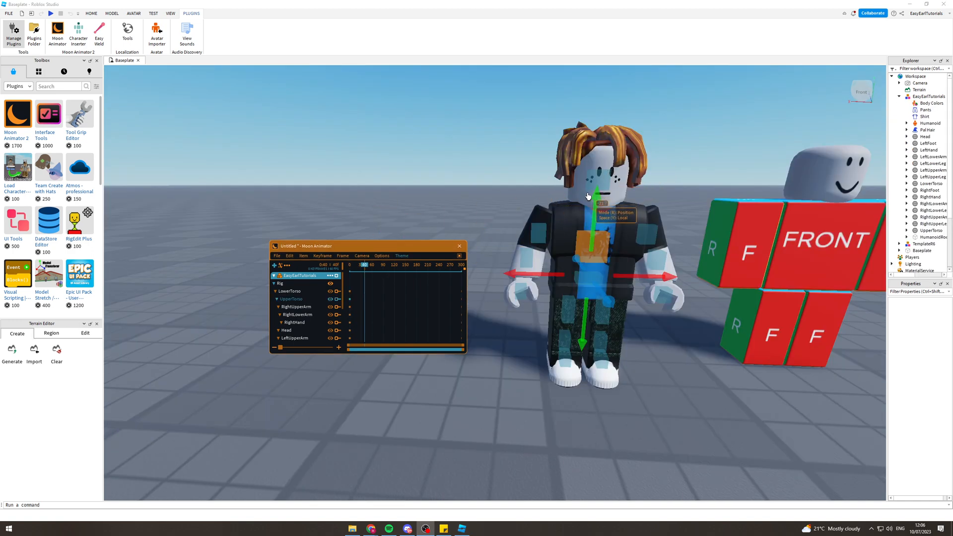
# Try raising the UpperTorso and shifting it slightly sideways at frame 40, and delete the resulting keyframe
pyautogui.moveTo(588, 195)
pyautogui.mouseDown()
pyautogui.moveTo(604, 176)
pyautogui.moveTo(601, 203)
pyautogui.mouseUp()
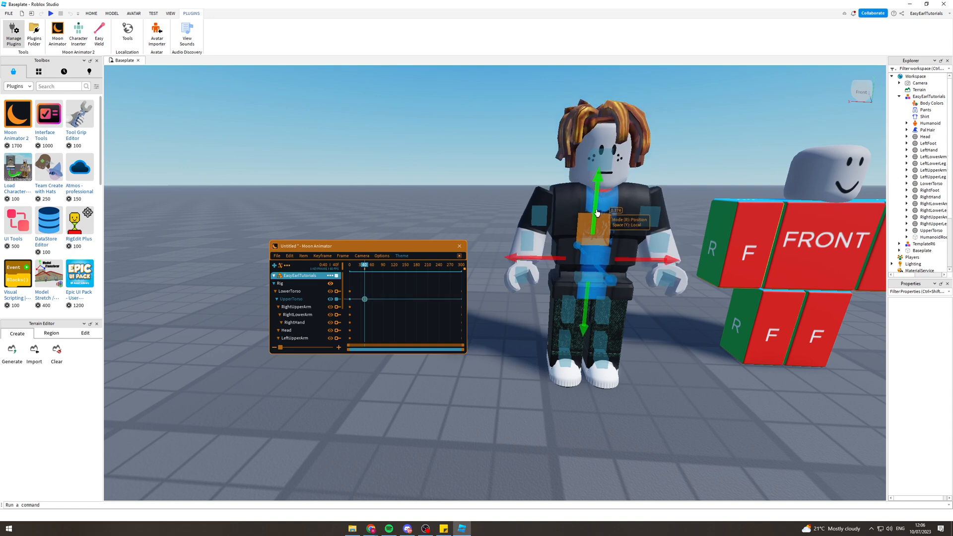
pyautogui.click(539, 257)
pyautogui.click(581, 240)
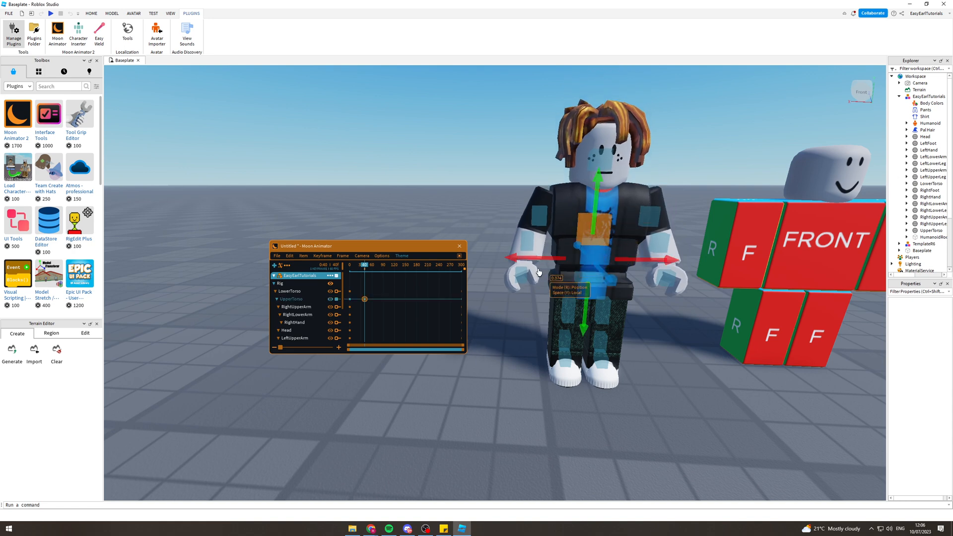
pyautogui.moveTo(546, 255)
pyautogui.mouseDown()
pyautogui.moveTo(374, 257)
pyautogui.moveTo(543, 254)
pyautogui.mouseUp()
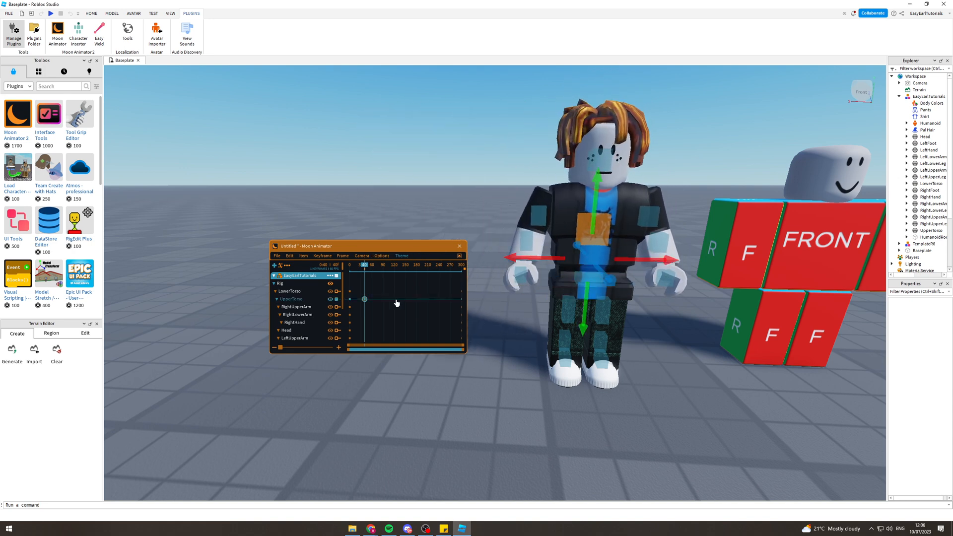
pyautogui.press('Delete')
# Return the playhead to frame 0, raise the LowerTorso and shift it sideways to set a keyframe
pyautogui.moveTo(367, 267); pyautogui.dragTo(343, 267)
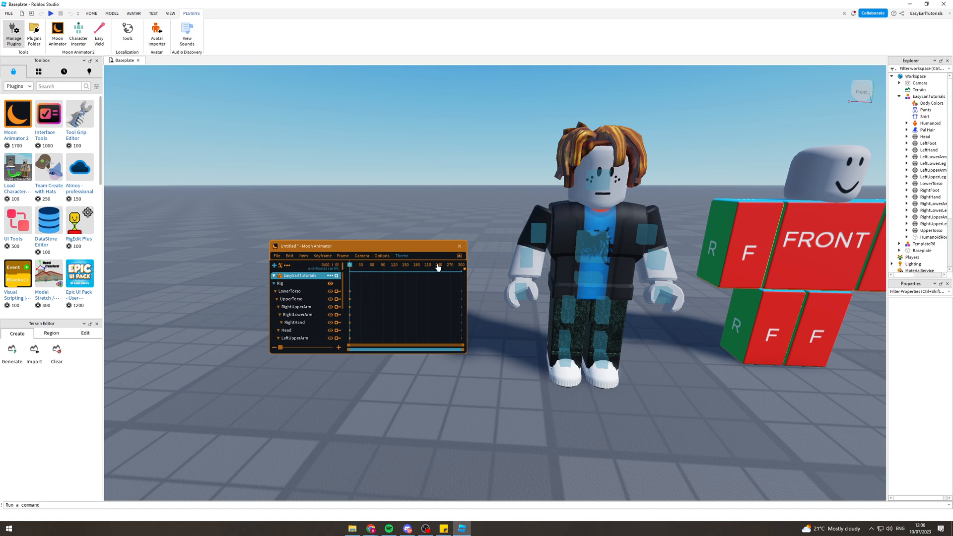
pyautogui.click(593, 247)
pyautogui.moveTo(592, 251); pyautogui.dragTo(593, 221)
pyautogui.click(591, 282)
pyautogui.moveTo(596, 238); pyautogui.dragTo(597, 218)
pyautogui.moveTo(561, 277); pyautogui.dragTo(526, 278)
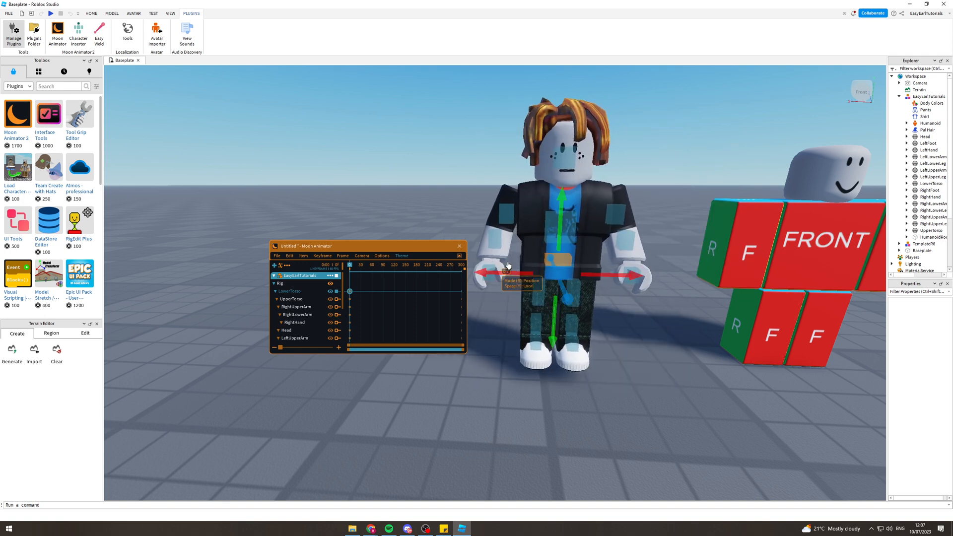
# Try moving the LeftUpperArm inward towards the body, and undo the arm and torso moves
pyautogui.click(614, 216)
pyautogui.moveTo(644, 201); pyautogui.dragTo(613, 205)
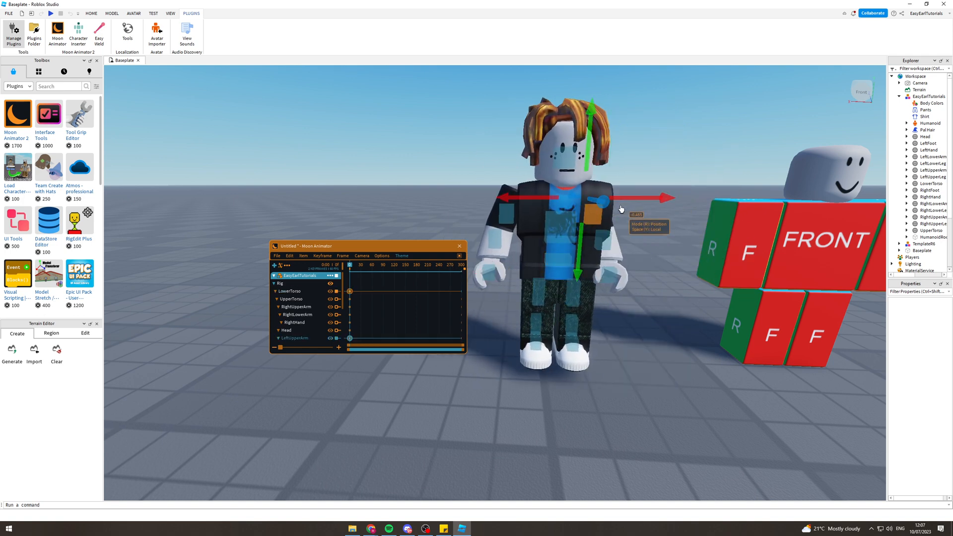
pyautogui.hotkey('ctrl', 'z')
# Switch the LowerTorso handles from Position to Rotation mode and turn the part slightly around its blue axis
pyautogui.click(604, 323)
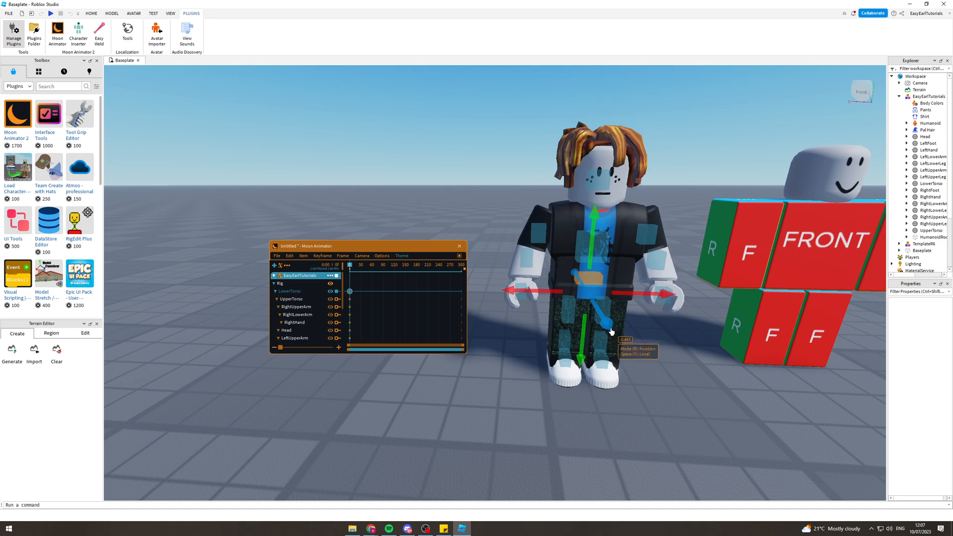
pyautogui.press('r')
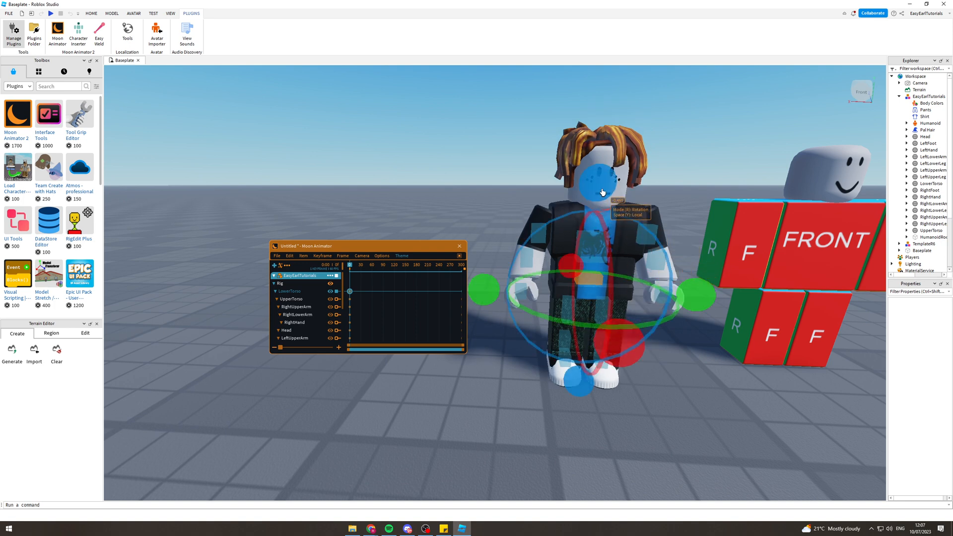
pyautogui.moveTo(602, 191); pyautogui.dragTo(600, 189)
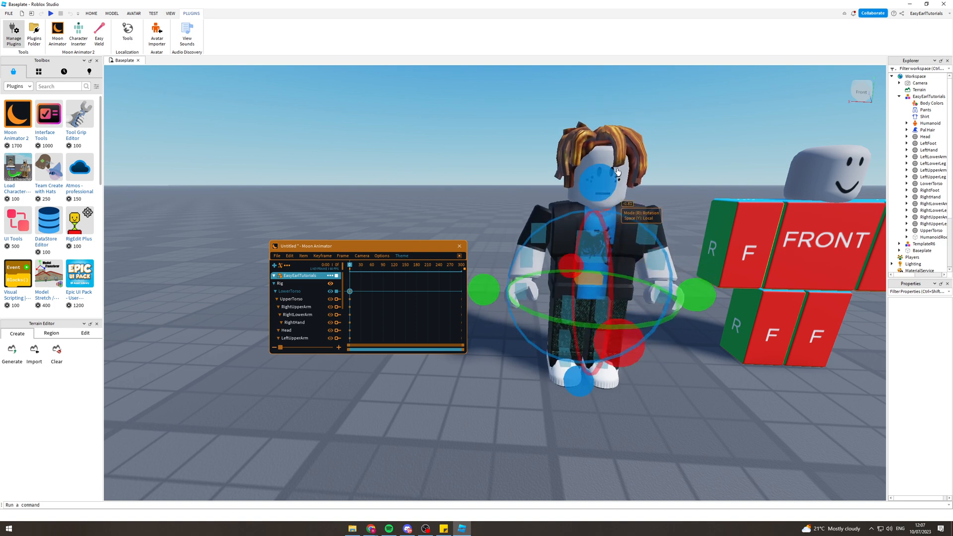
# Select the Head and the RightHand in turn to view their rotation handles, and clear the selection
pyautogui.click(592, 166)
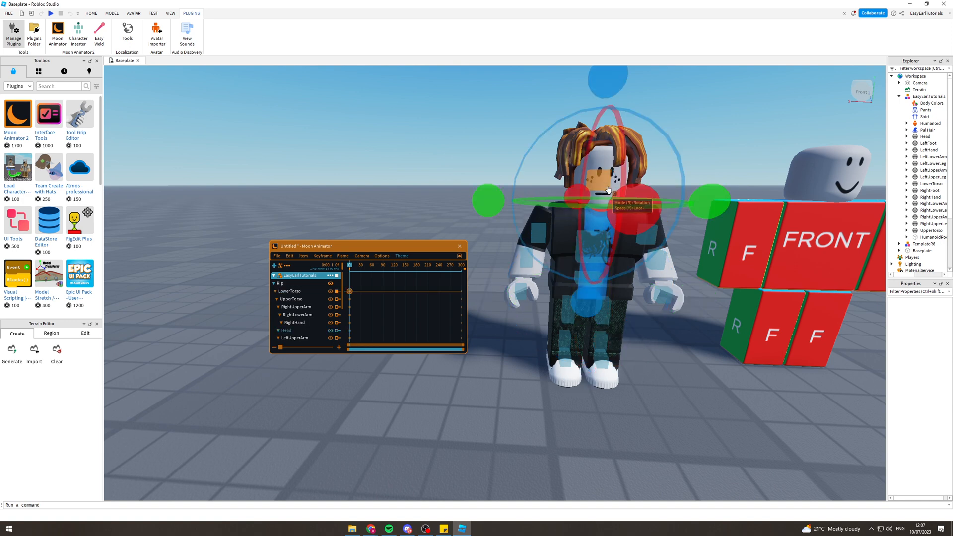
pyautogui.click(651, 266)
pyautogui.click(527, 293)
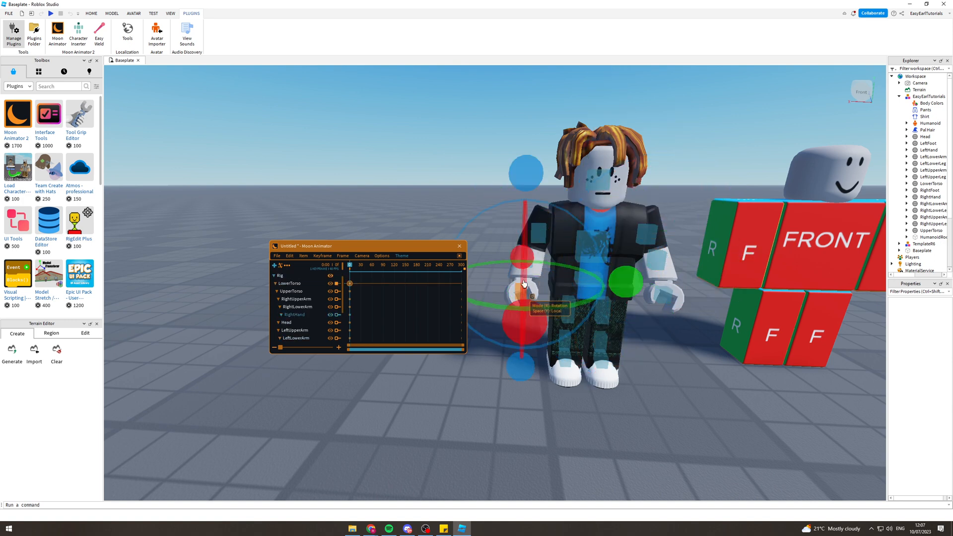
pyautogui.click(655, 217)
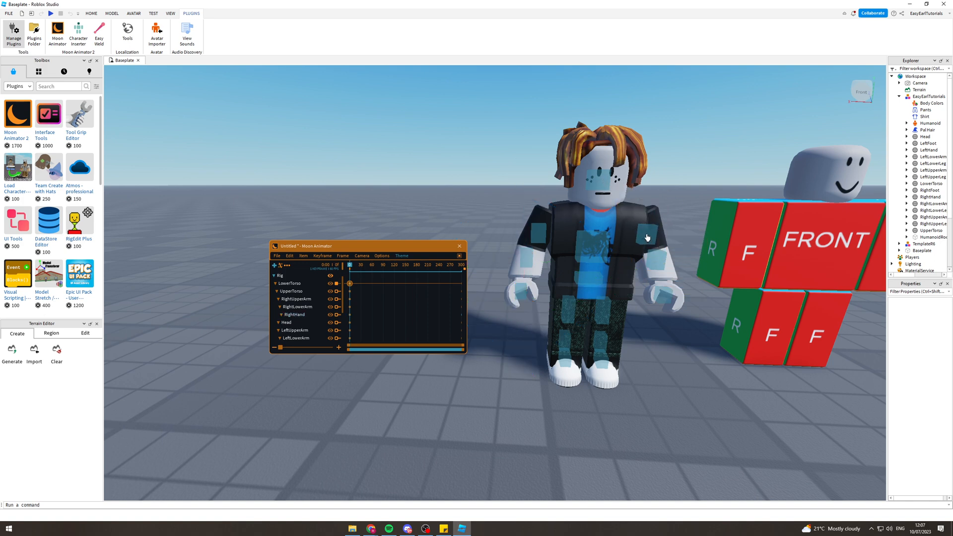
# Rotate the LeftUpperArm around its different axes at frame 0, finish with it angled slightly outward, and deselect it
pyautogui.click(647, 237)
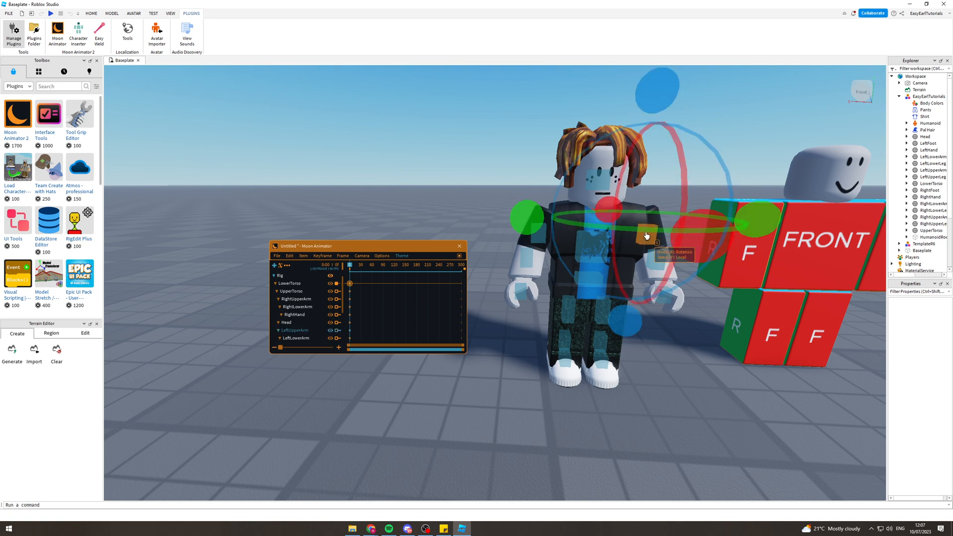
pyautogui.moveTo(734, 220)
pyautogui.mouseDown()
pyautogui.moveTo(746, 198)
pyautogui.moveTo(736, 221)
pyautogui.mouseUp()
pyautogui.moveTo(653, 102)
pyautogui.mouseDown()
pyautogui.moveTo(648, 87)
pyautogui.moveTo(641, 263)
pyautogui.moveTo(640, 213)
pyautogui.moveTo(659, 171)
pyautogui.moveTo(647, 95)
pyautogui.moveTo(651, 135)
pyautogui.moveTo(636, 94)
pyautogui.moveTo(645, 104)
pyautogui.mouseUp()
pyautogui.moveTo(624, 242); pyautogui.dragTo(516, 318)
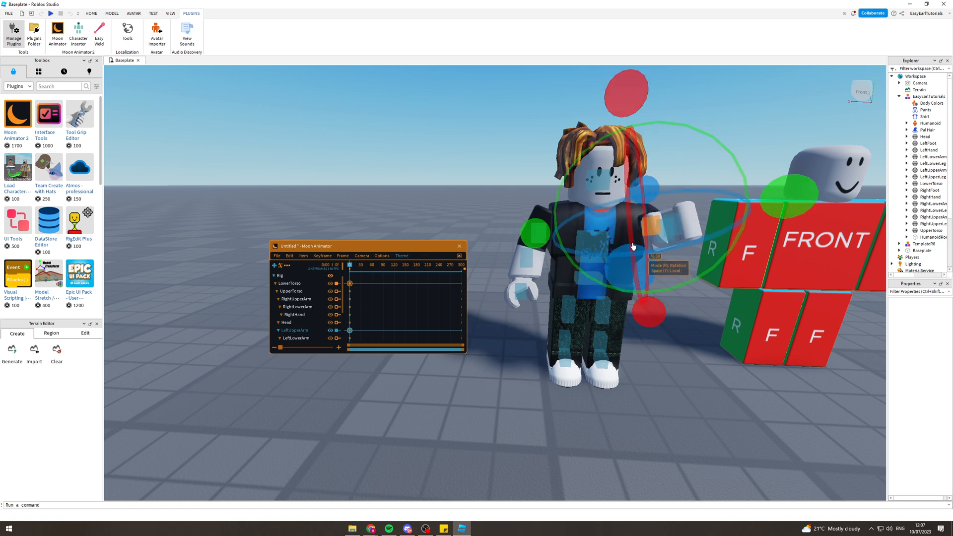
pyautogui.moveTo(645, 314); pyautogui.dragTo(645, 310)
pyautogui.moveTo(536, 248); pyautogui.dragTo(508, 246)
pyautogui.click(590, 132)
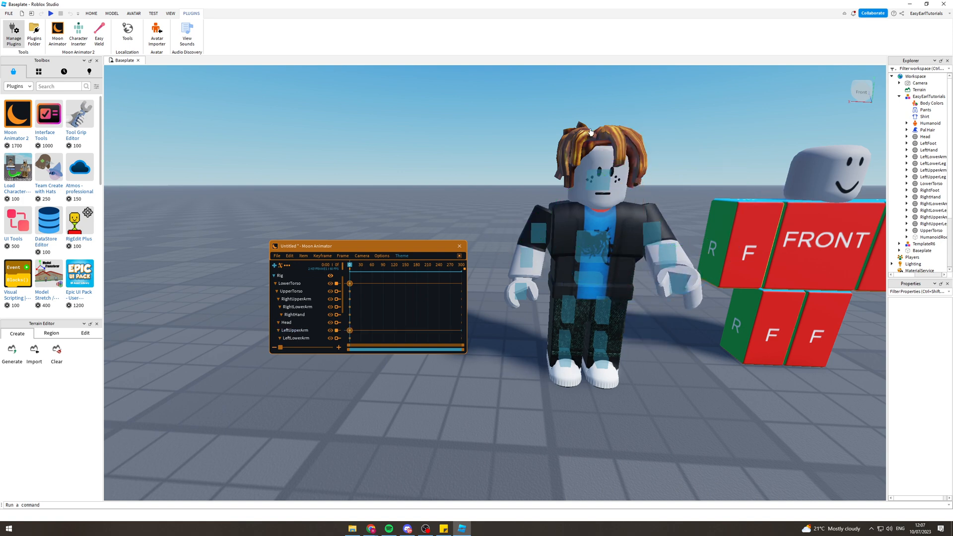
# Select the Head and tilt it sideways around its blue axis at frame 0, and clear the selection
pyautogui.click(604, 188)
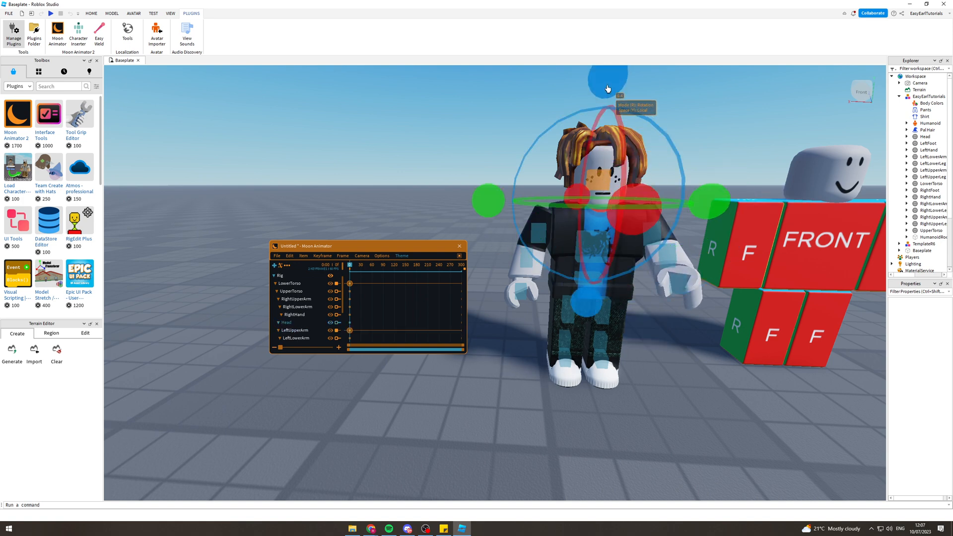
pyautogui.moveTo(607, 89); pyautogui.dragTo(542, 130)
pyautogui.click(718, 139)
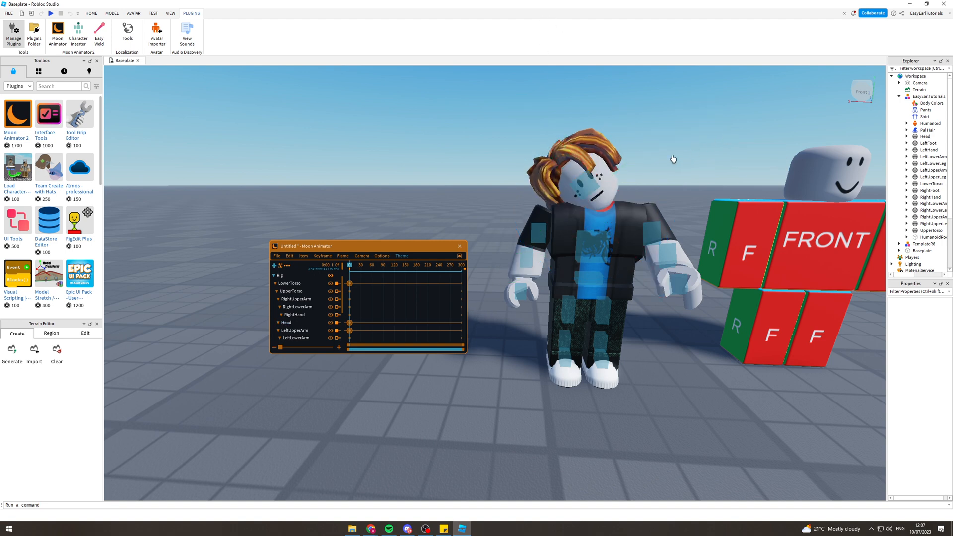
# Undo the head tilt and the earlier arm and torso rotations
pyautogui.hotkey('ctrl', 'z')
pyautogui.hotkey('ctrl', 'z')
pyautogui.hotkey('ctrl', 'z')
pyautogui.hotkey('ctrl', 'z')
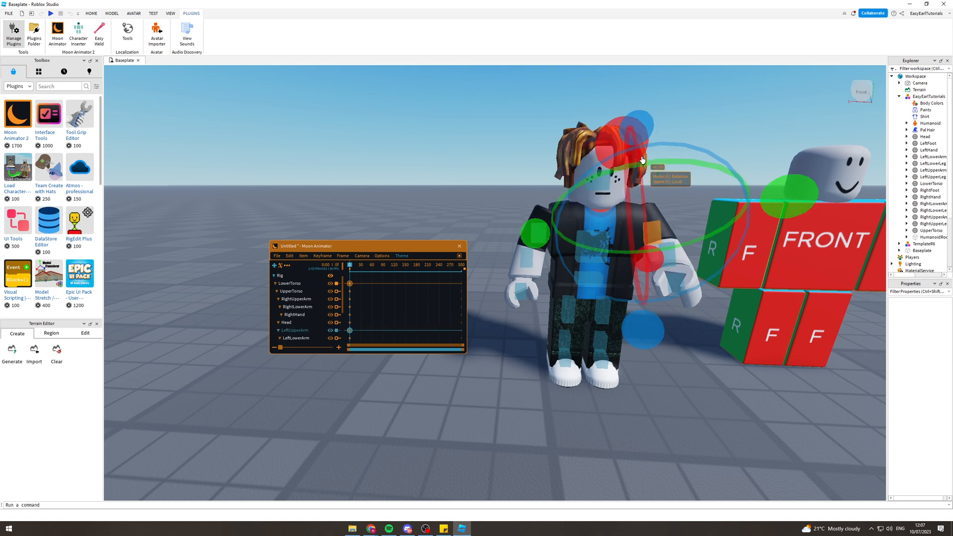
pyautogui.hotkey('ctrl', 'z')
pyautogui.hotkey('ctrl', 'z')
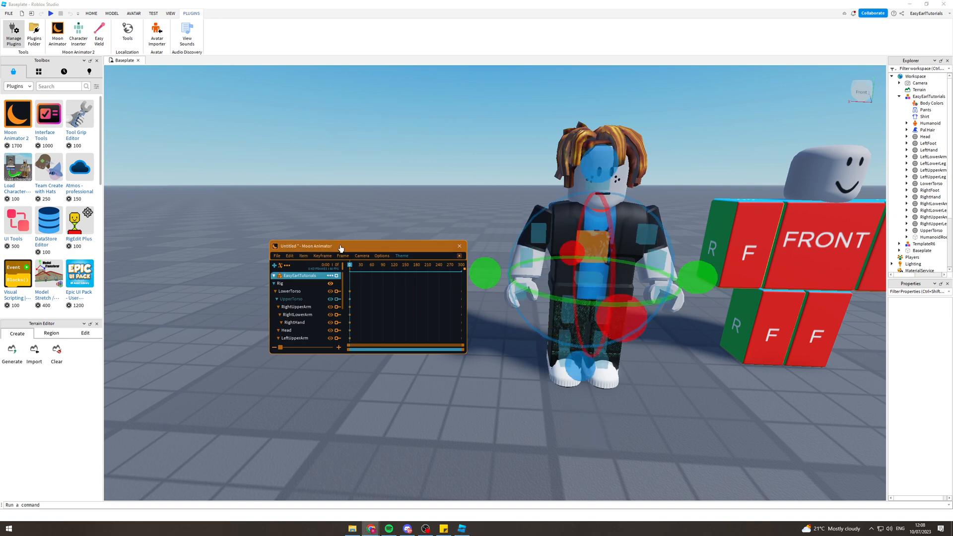
# Select all body parts of the rig and add keyframes for them at frame 0
pyautogui.moveTo(341, 248); pyautogui.dragTo(318, 228)
pyautogui.click(258, 273)
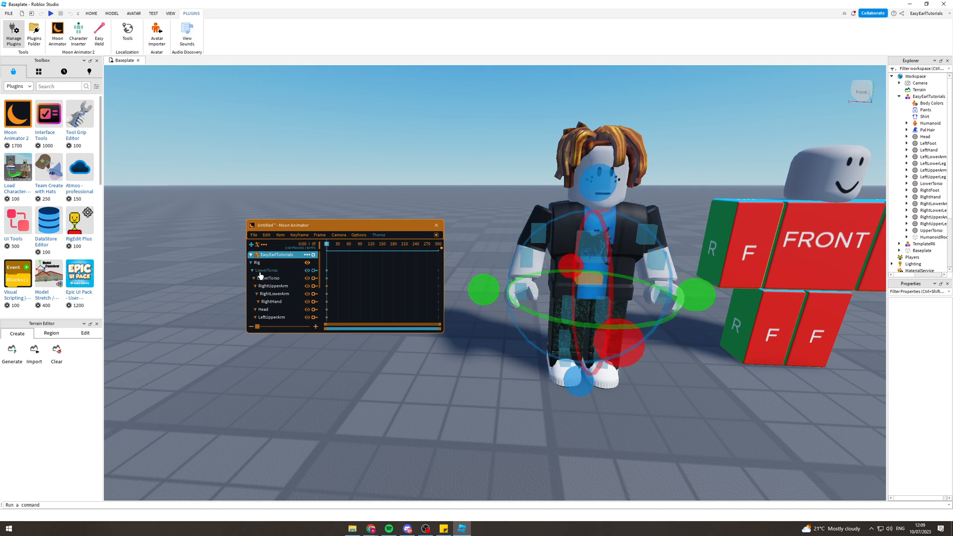
pyautogui.click(269, 267)
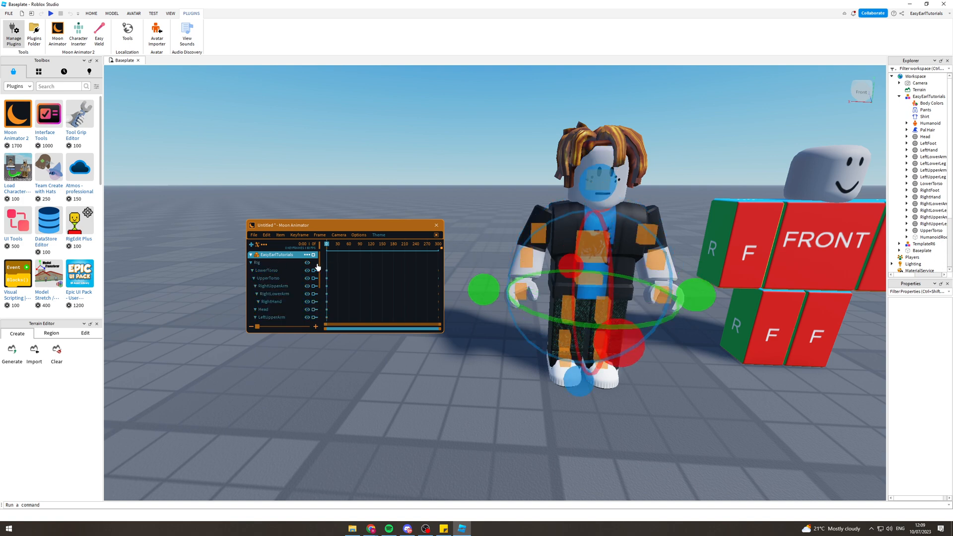
pyautogui.moveTo(332, 247)
pyautogui.mouseDown()
pyautogui.moveTo(343, 248)
pyautogui.moveTo(323, 250)
pyautogui.mouseUp()
pyautogui.click(300, 235)
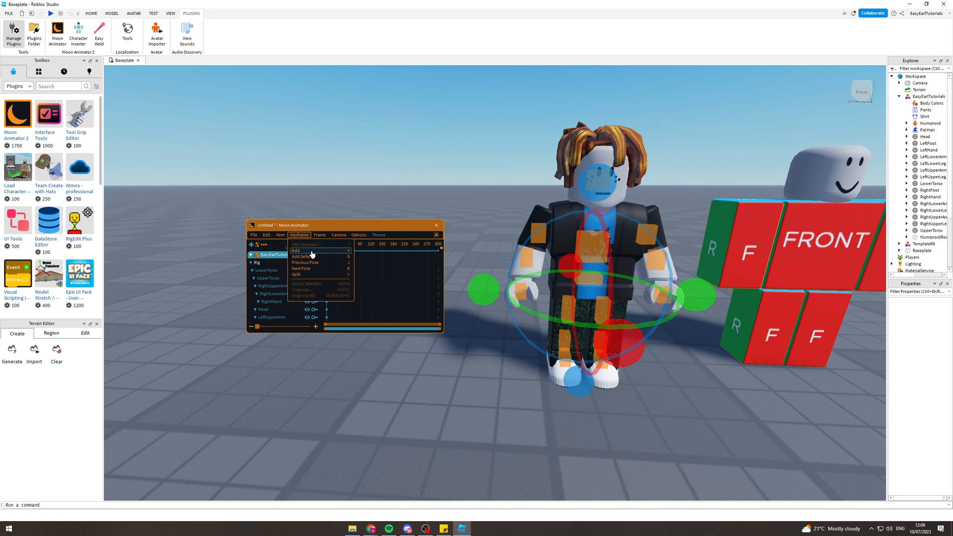
pyautogui.click(314, 253)
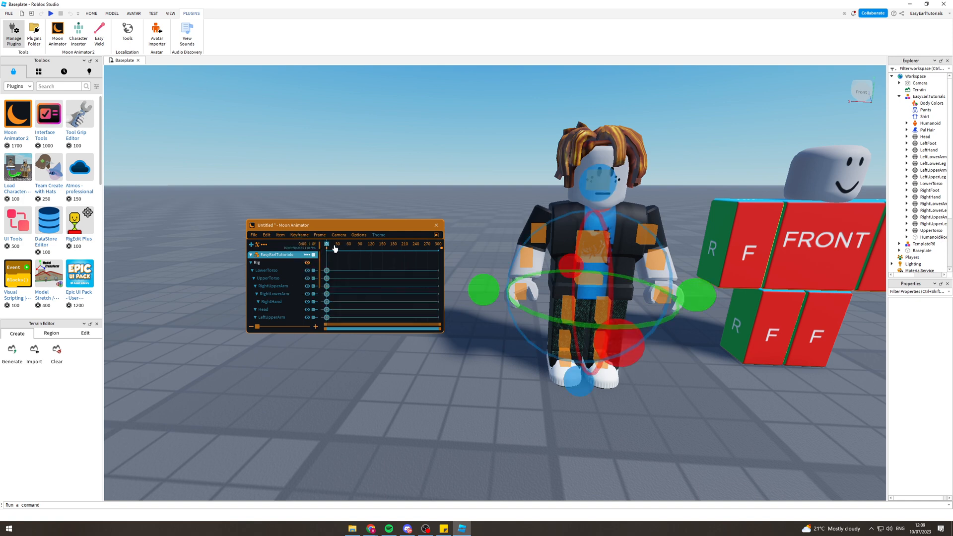
# Select the UpperTorso, the right arm parts and the Head in turn in the part list to view each one's handles
pyautogui.click(340, 260)
pyautogui.click(281, 273)
pyautogui.click(281, 286)
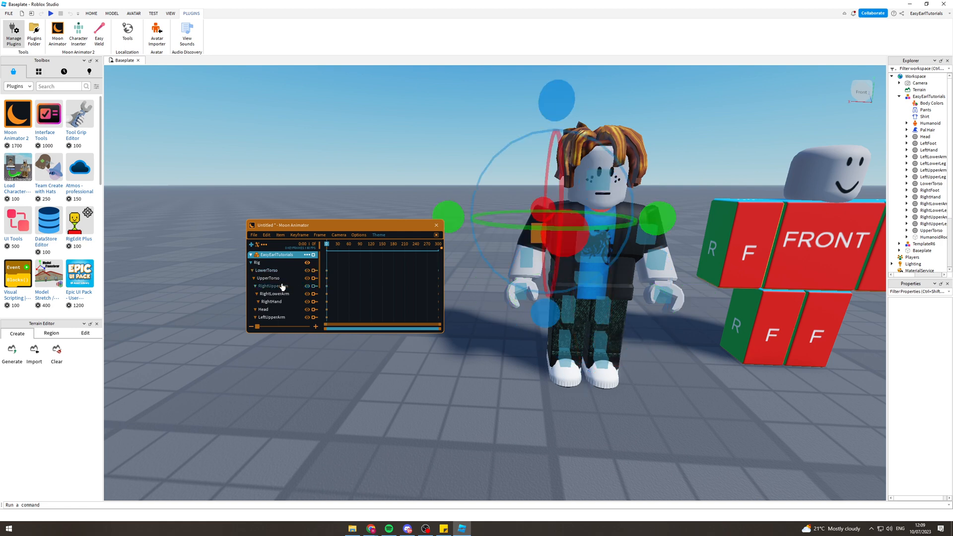
pyautogui.click(267, 278)
pyautogui.click(272, 286)
pyautogui.click(273, 294)
pyautogui.click(271, 302)
pyautogui.click(264, 309)
# Move the Moon Animator window slightly, and add a keyframe for the LowerTorso at frame 0
pyautogui.moveTo(323, 226); pyautogui.dragTo(342, 220)
pyautogui.click(291, 265)
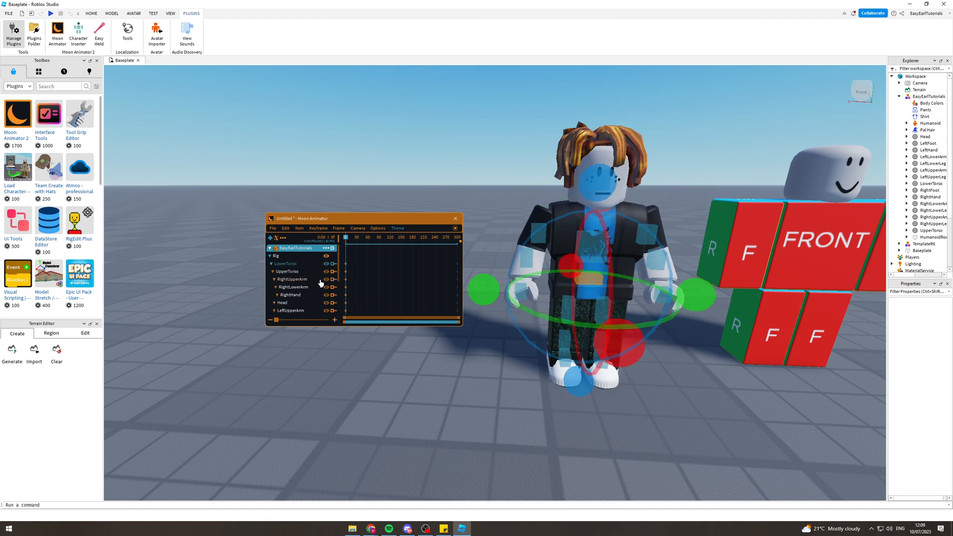
pyautogui.click(295, 266)
pyautogui.click(370, 254)
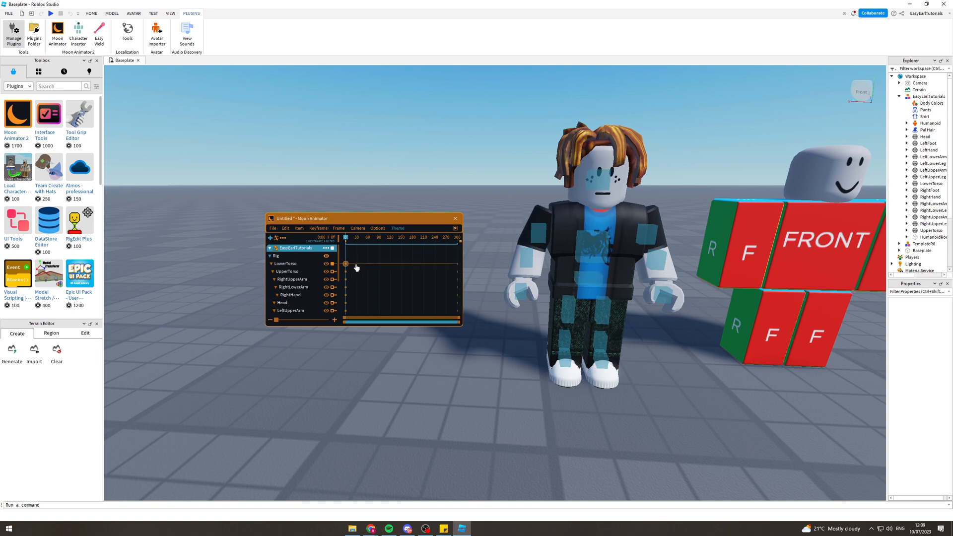
pyautogui.click(312, 266)
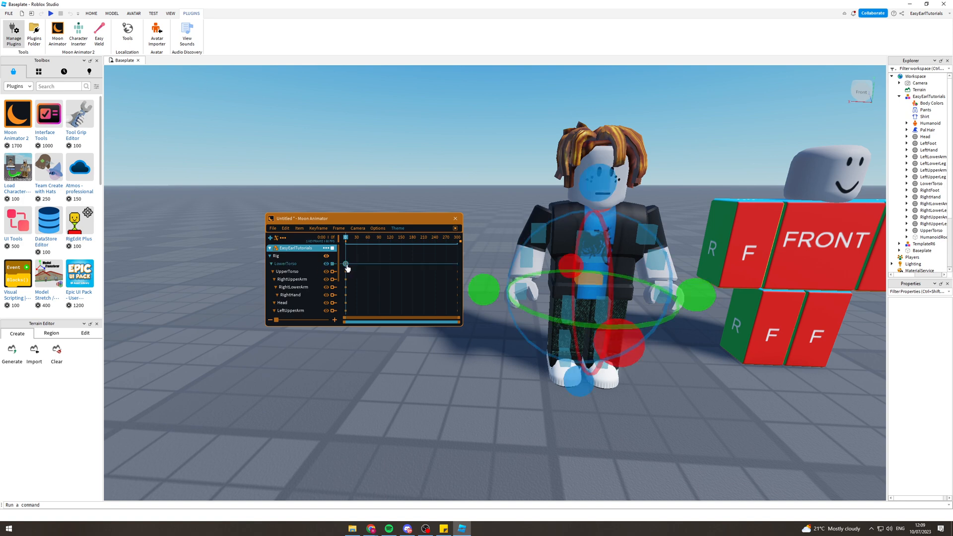
# Open the edit settings of the LowerTorso keyframe, close them, and remove the keyframe
pyautogui.moveTo(349, 240); pyautogui.dragTo(353, 241)
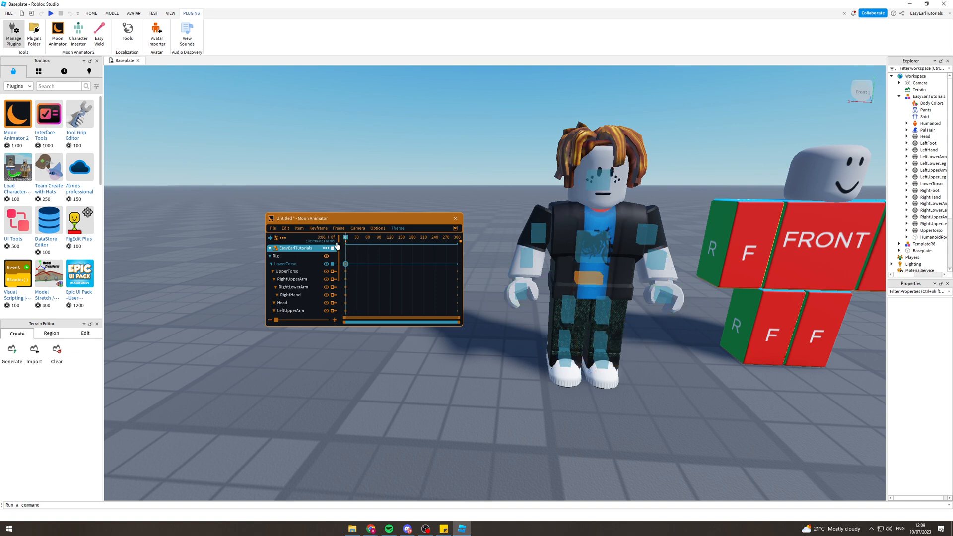
pyautogui.moveTo(342, 244)
pyautogui.mouseDown()
pyautogui.moveTo(354, 240)
pyautogui.moveTo(342, 246)
pyautogui.mouseUp()
pyautogui.click(347, 265)
pyautogui.doubleClick(346, 265)
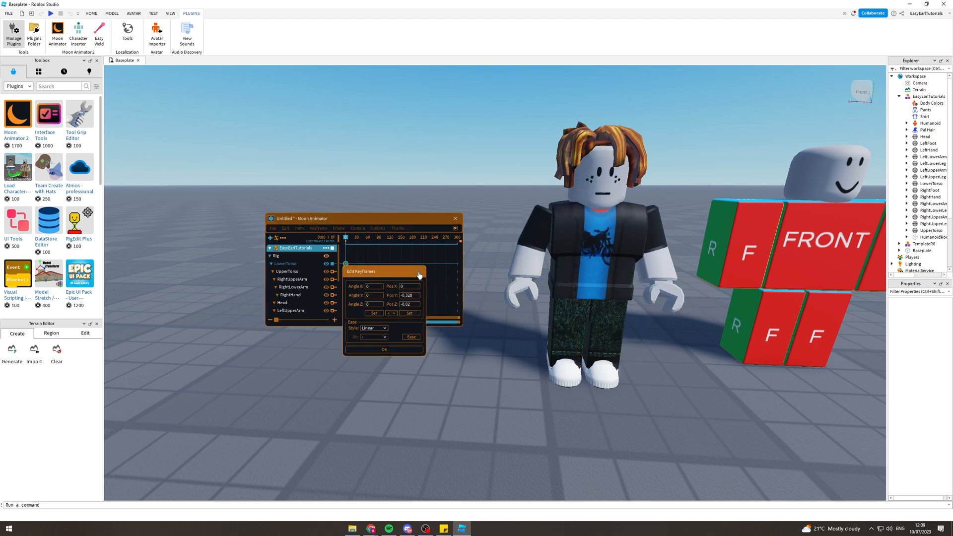
pyautogui.click(419, 273)
pyautogui.doubleClick(346, 265)
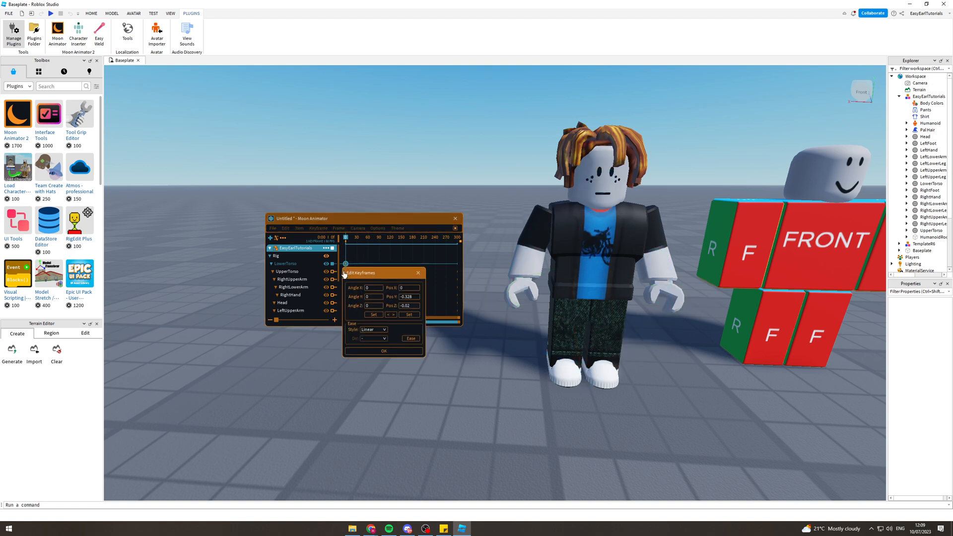
pyautogui.click(418, 273)
pyautogui.click(357, 275)
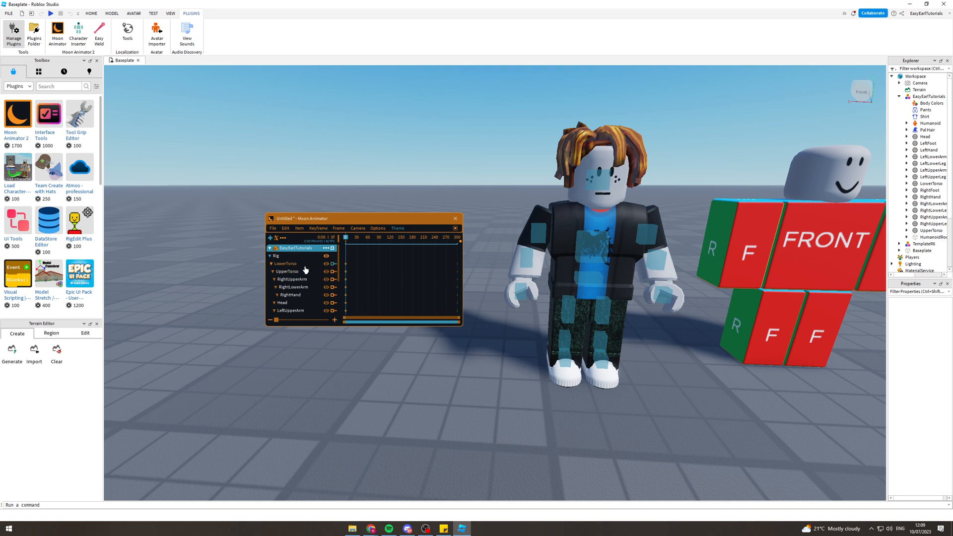
# Try adding keyframes at frame 0 to the range of parts from LowerTorso to Head, and remove them
pyautogui.click(305, 267)
pyautogui.scroll(-1, 299, 282)
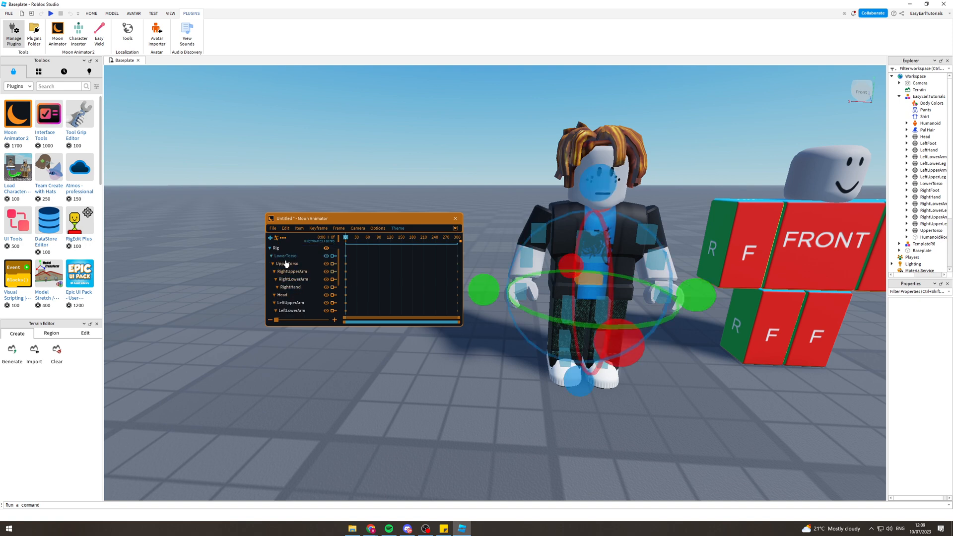
pyautogui.keyDown('shift'); pyautogui.click(302, 272); pyautogui.keyUp('shift')
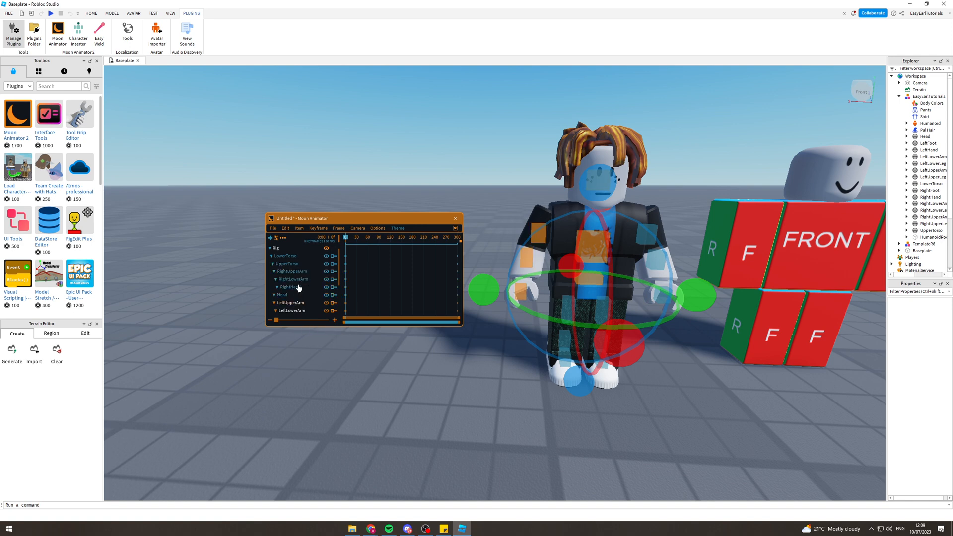
pyautogui.press('=')
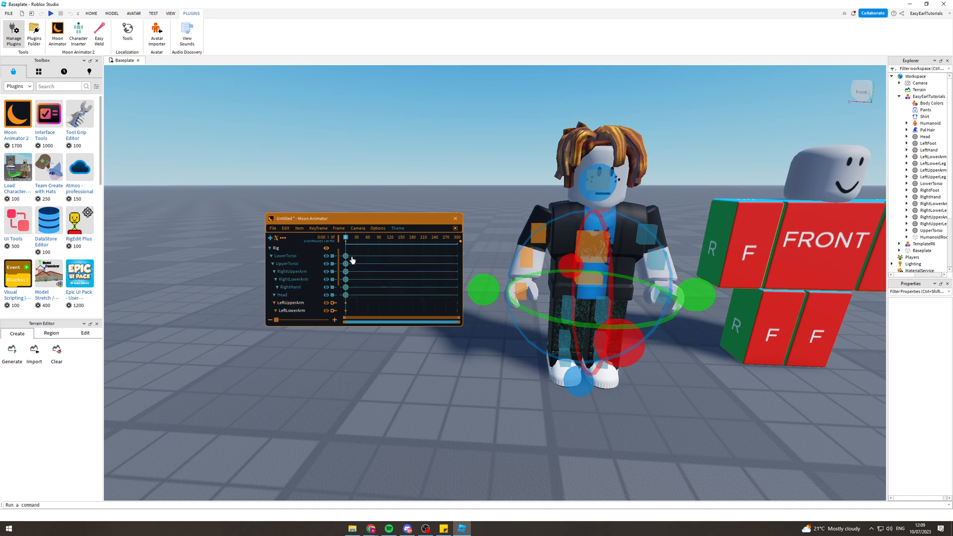
pyautogui.click(344, 266)
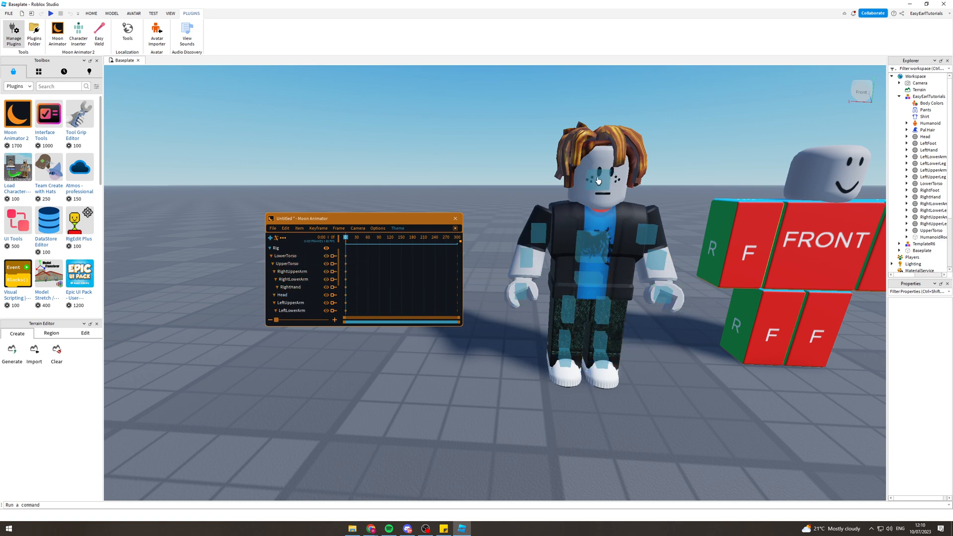
# Add a keyframe for the Head at frame 0 and move it to frame 23
pyautogui.click(598, 180)
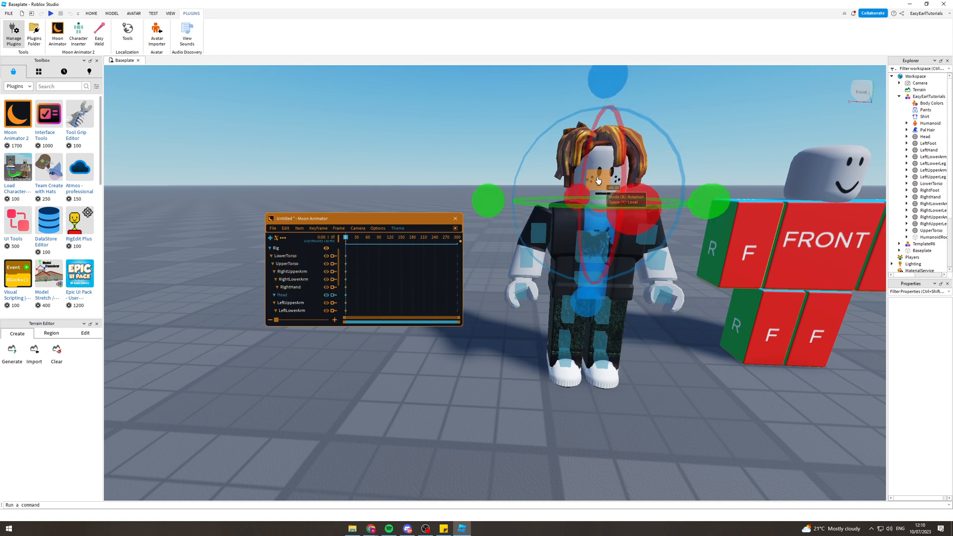
pyautogui.click(347, 296)
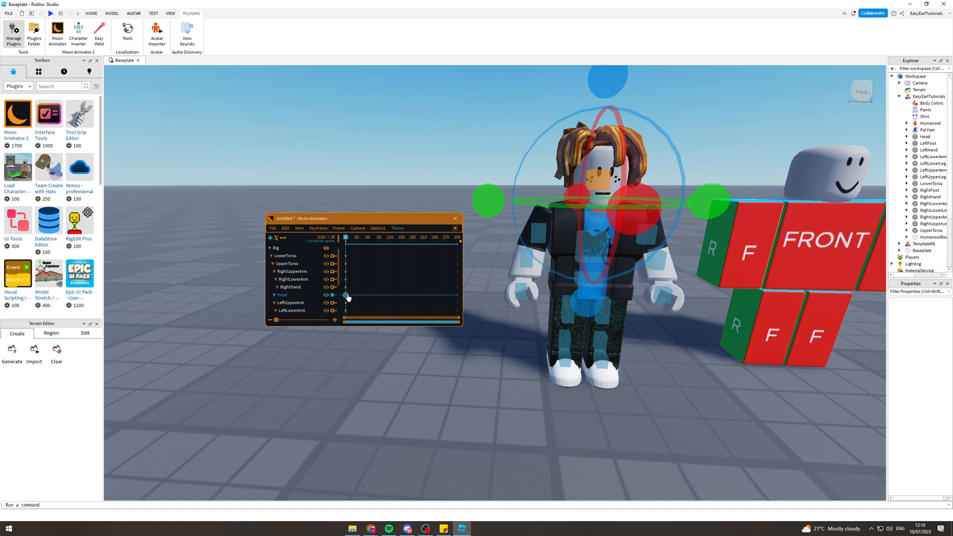
pyautogui.moveTo(348, 297); pyautogui.dragTo(352, 296)
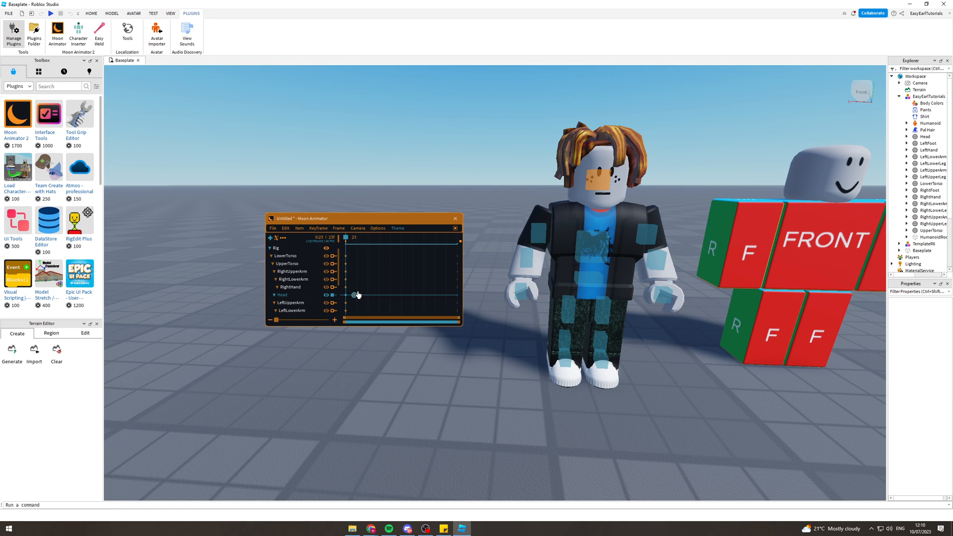
pyautogui.moveTo(358, 295); pyautogui.dragTo(357, 294)
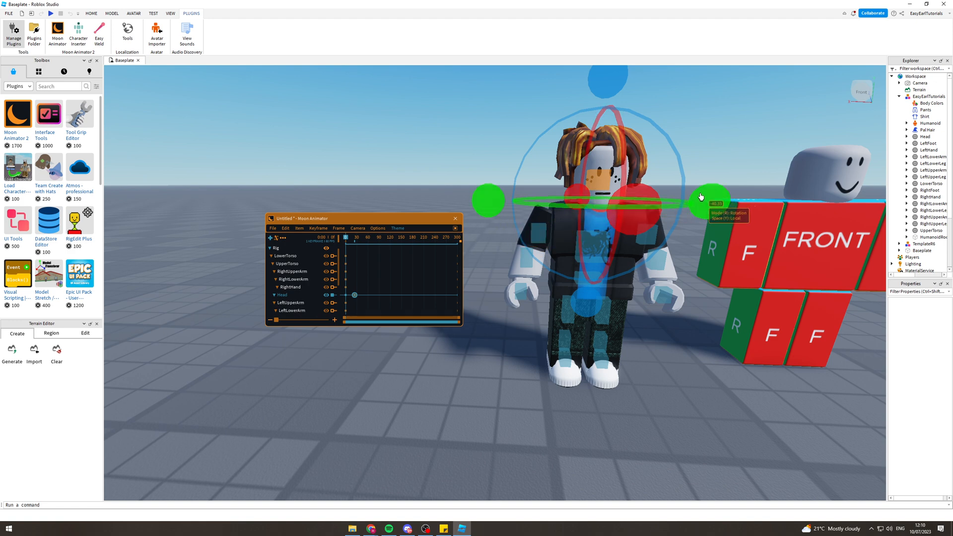
# Turn the Head sideways around its green axis at frame 0 and scrub the timeline to preview the turn
pyautogui.moveTo(701, 198); pyautogui.dragTo(638, 201)
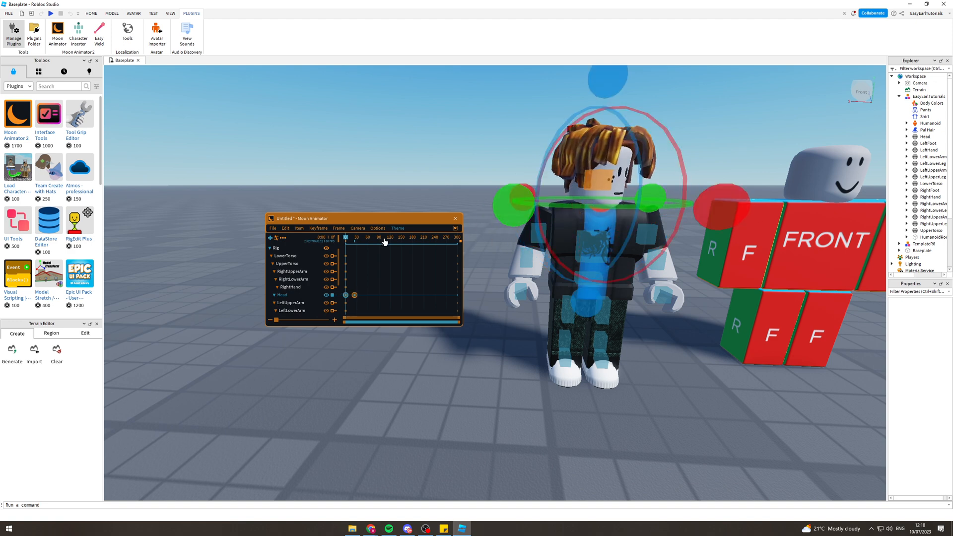
pyautogui.moveTo(346, 238)
pyautogui.mouseDown()
pyautogui.moveTo(358, 238)
pyautogui.moveTo(342, 241)
pyautogui.mouseUp()
pyautogui.click(352, 239)
pyautogui.click(353, 240)
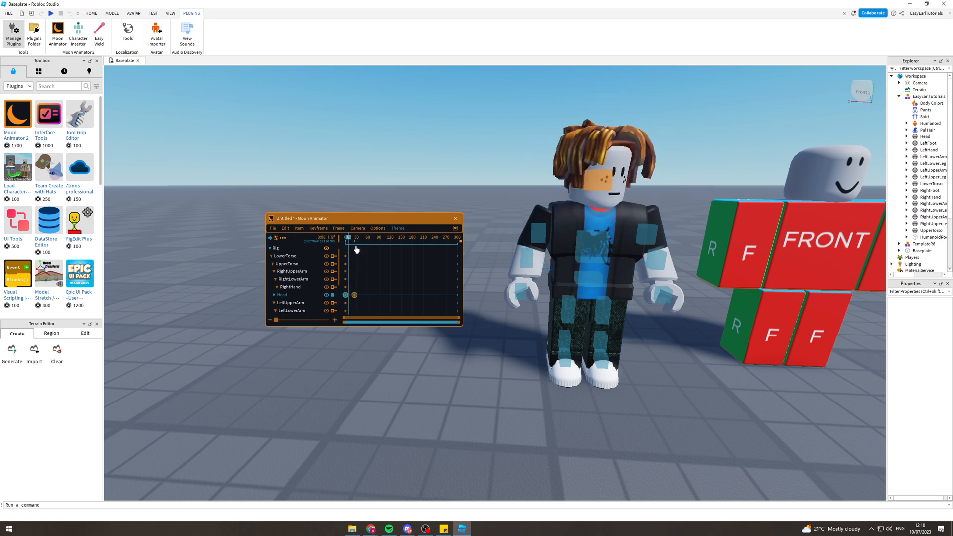
# Tilt the Head sideways around its blue axis at frame 50
pyautogui.moveTo(354, 240); pyautogui.dragTo(364, 239)
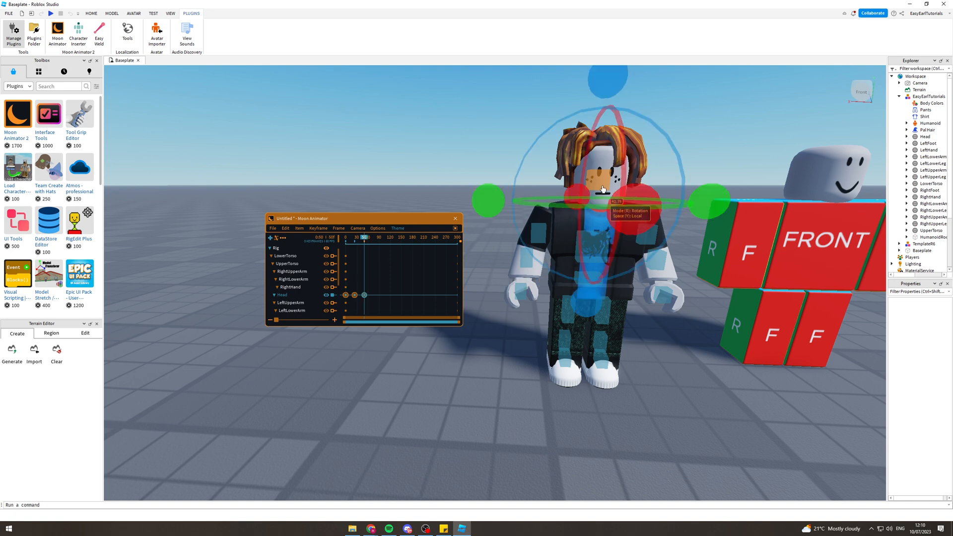
pyautogui.moveTo(610, 79); pyautogui.dragTo(619, 94)
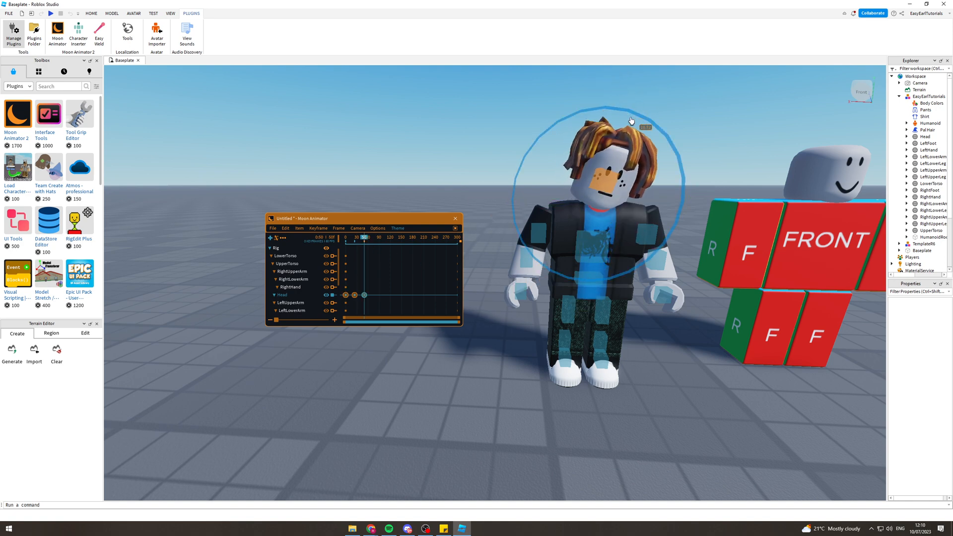
pyautogui.moveTo(633, 127); pyautogui.dragTo(633, 128)
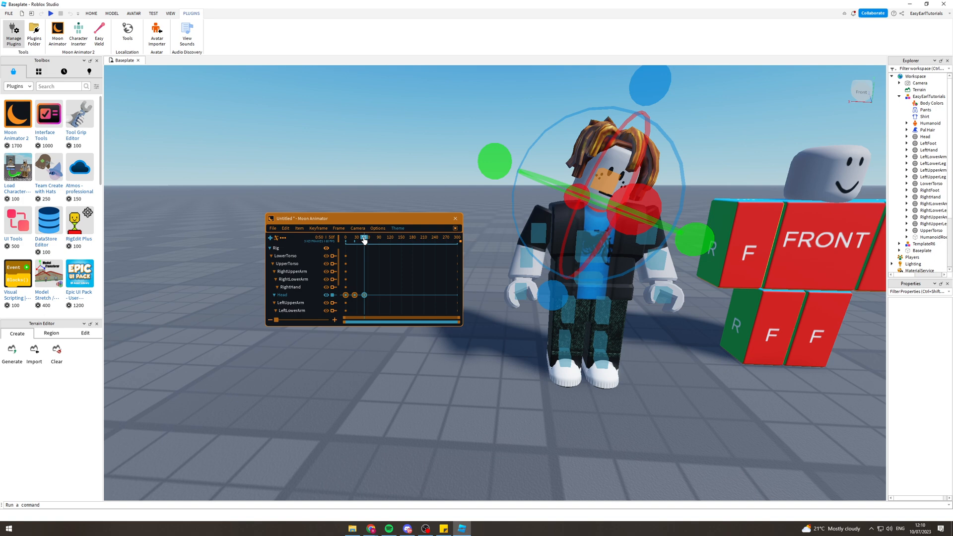
# Straighten the Head's tilt at frame 79 and turn it slightly towards the other side around its green axis
pyautogui.moveTo(363, 239); pyautogui.dragTo(375, 239)
pyautogui.moveTo(641, 84); pyautogui.dragTo(529, 134)
pyautogui.moveTo(519, 201); pyautogui.dragTo(495, 194)
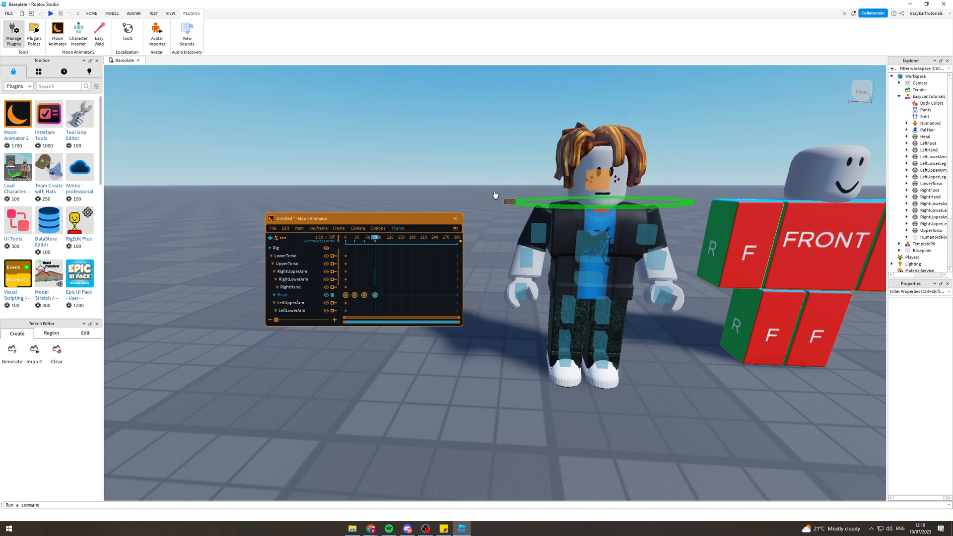
pyautogui.moveTo(581, 194); pyautogui.dragTo(578, 194)
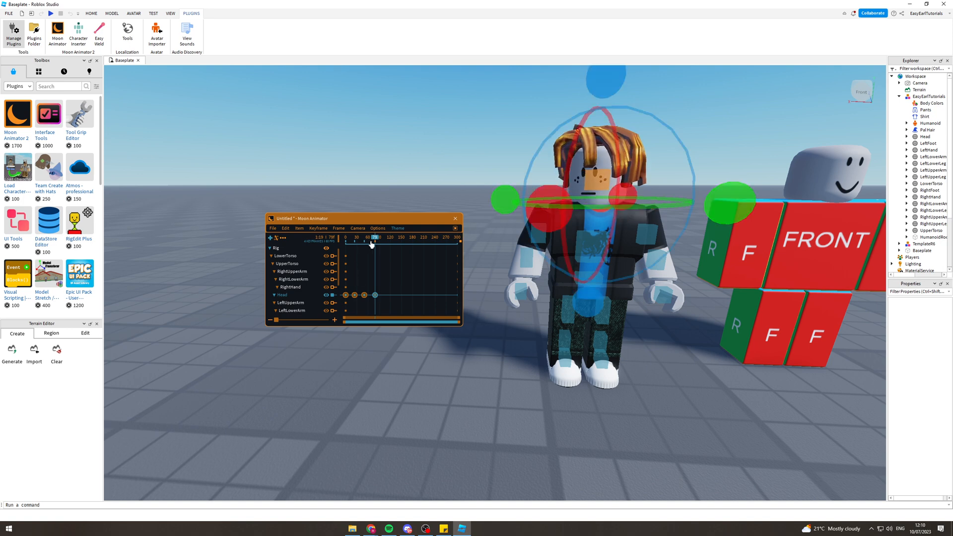
# Play the head animation from the start twice to review the motion
pyautogui.moveTo(375, 240); pyautogui.dragTo(331, 240)
pyautogui.press('space')
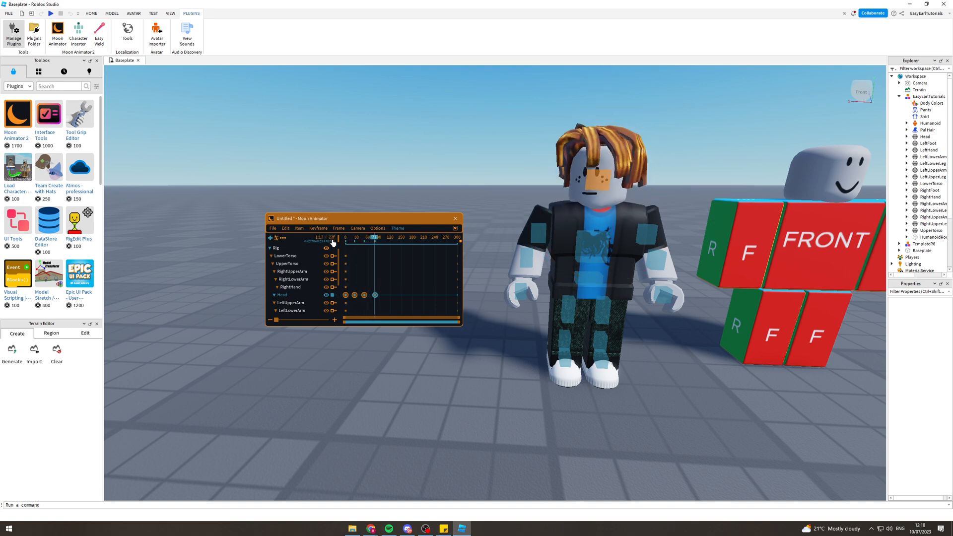
pyautogui.moveTo(367, 242); pyautogui.dragTo(339, 244)
pyautogui.press('space')
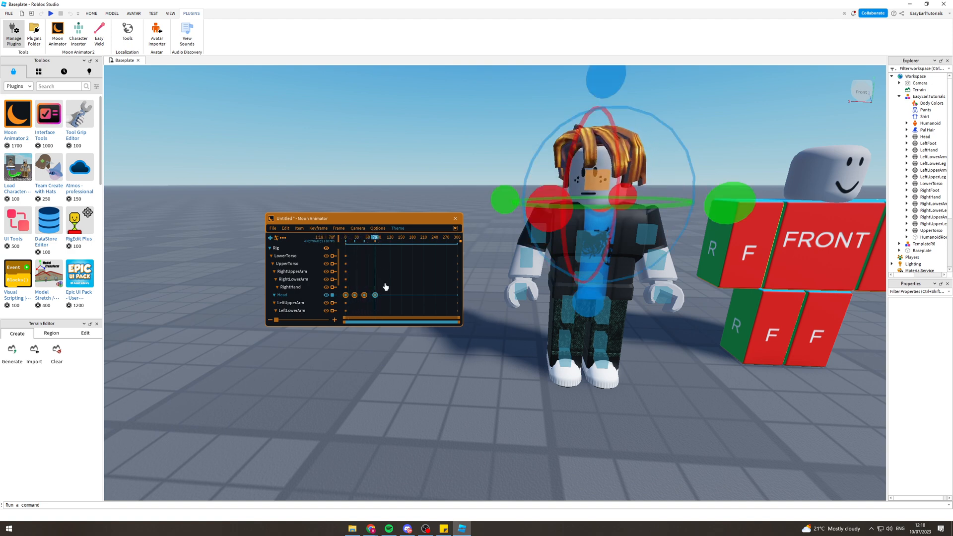
# Open the Save As dialog for the animation and close it without saving
pyautogui.hotkey('ctrl', 's')
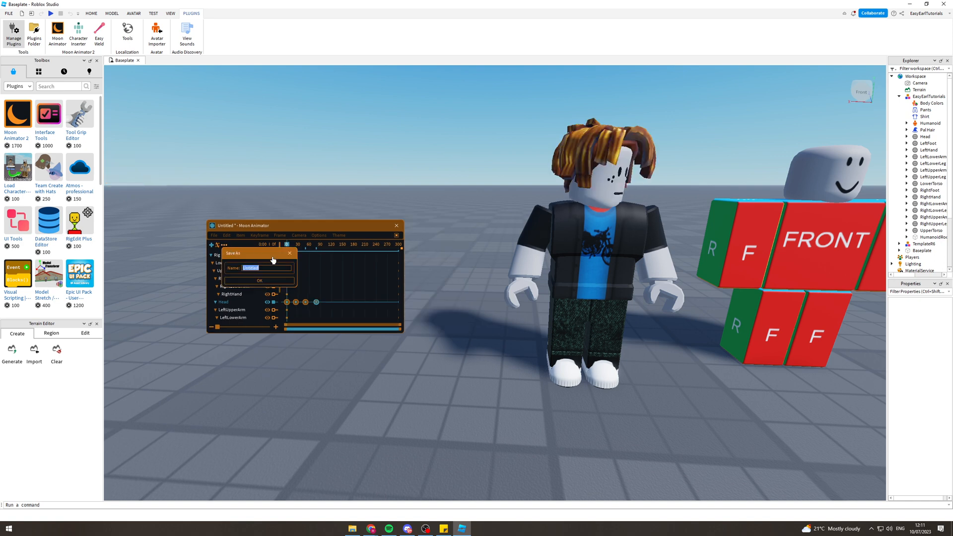
pyautogui.click(291, 257)
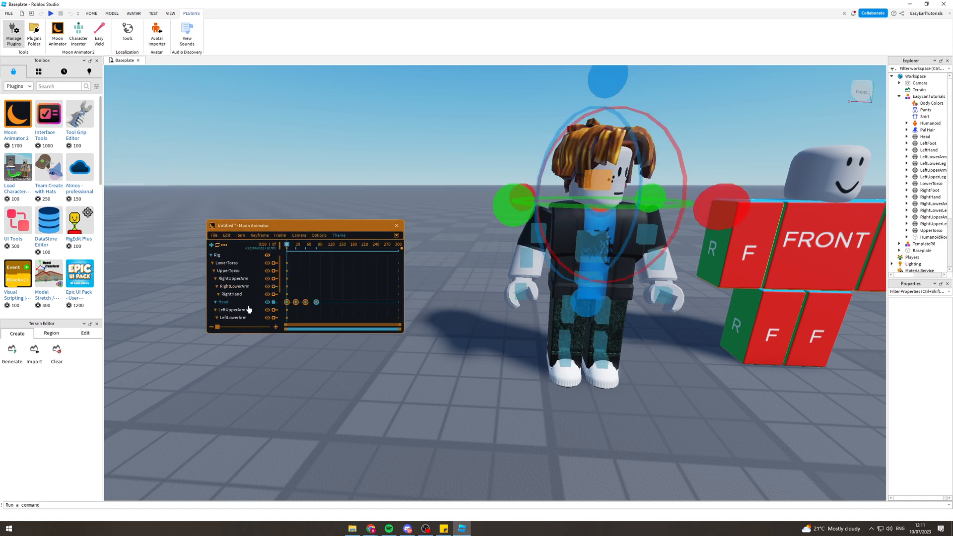
# Play and stop the head animation several times to review its motion
pyautogui.press('space')
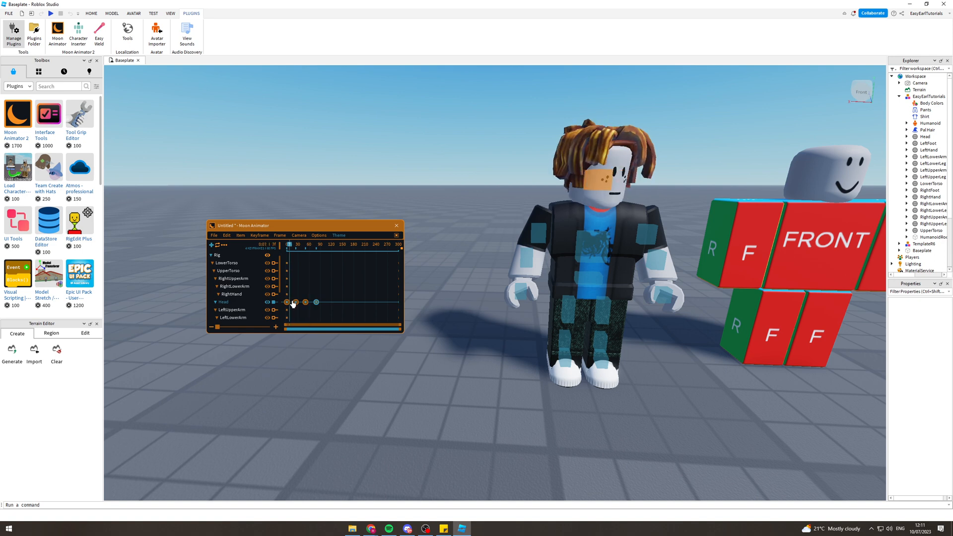
pyautogui.press('space')
pyautogui.click(288, 305)
pyautogui.press('space')
pyautogui.press('space')
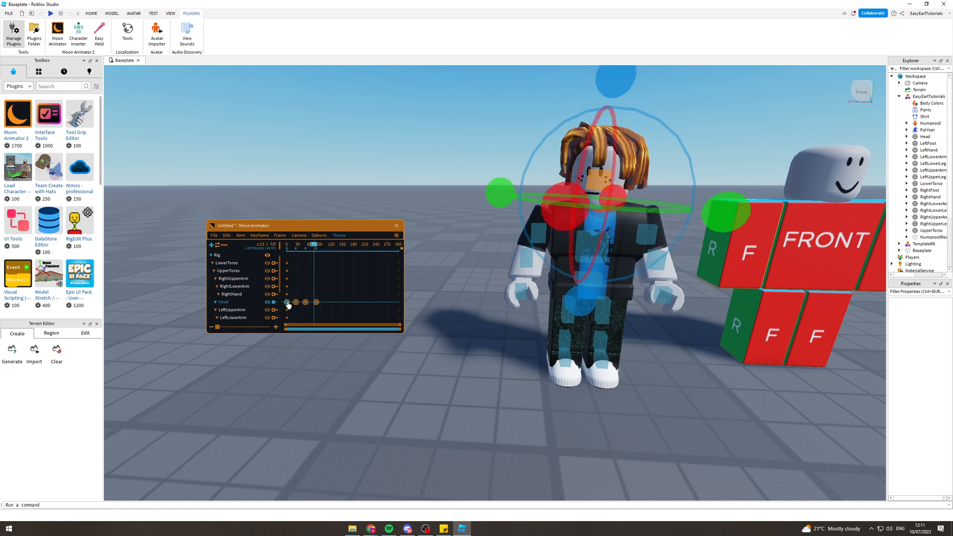
pyautogui.press('space')
pyautogui.press('space')
# Paste a copy of the Head's first keyframe just before frame 120 and play the animation back
pyautogui.click(287, 302)
pyautogui.doubleClick(286, 303)
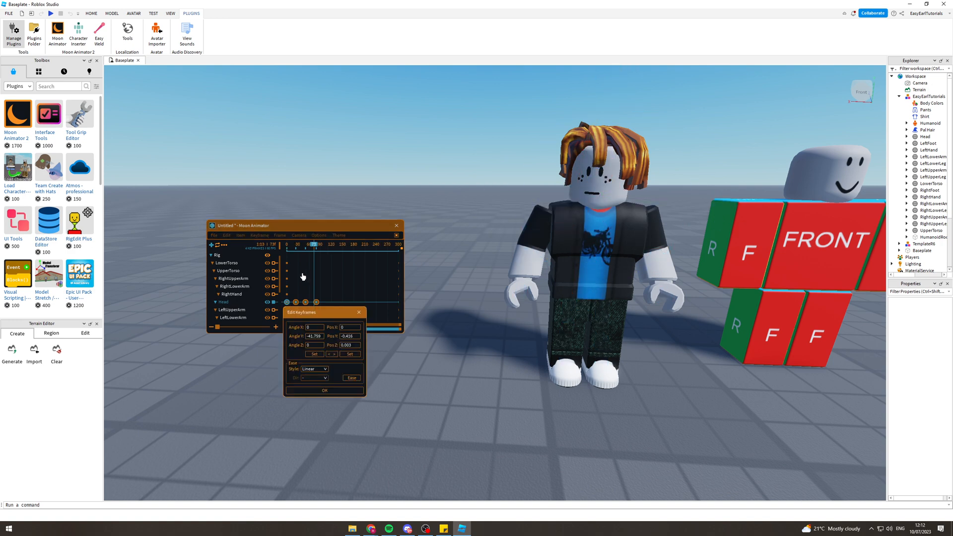
pyautogui.click(359, 313)
pyautogui.moveTo(315, 246)
pyautogui.mouseDown()
pyautogui.moveTo(281, 248)
pyautogui.moveTo(324, 247)
pyautogui.mouseUp()
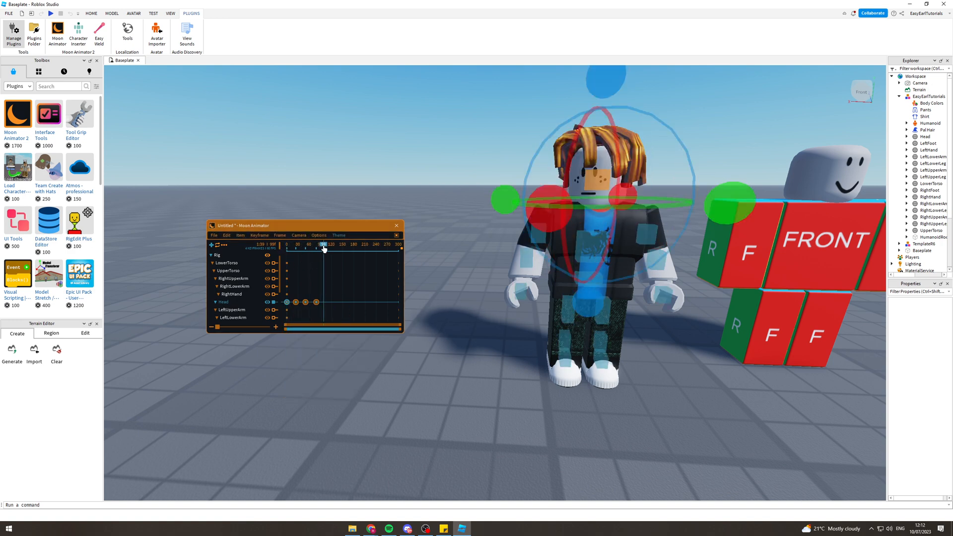
pyautogui.hotkey('ctrl', 'v')
pyautogui.moveTo(323, 303); pyautogui.dragTo(328, 303)
pyautogui.click(327, 247)
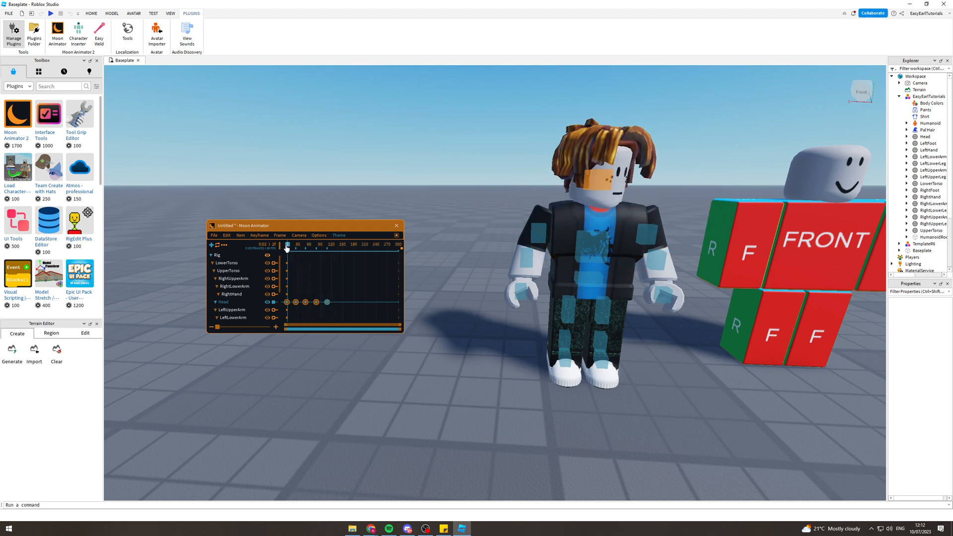
pyautogui.press('space')
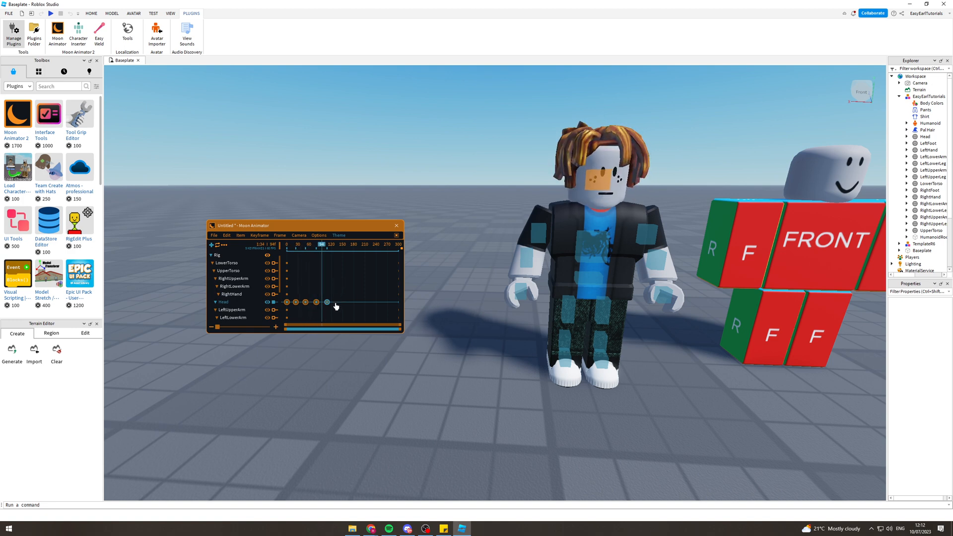
pyautogui.press('space')
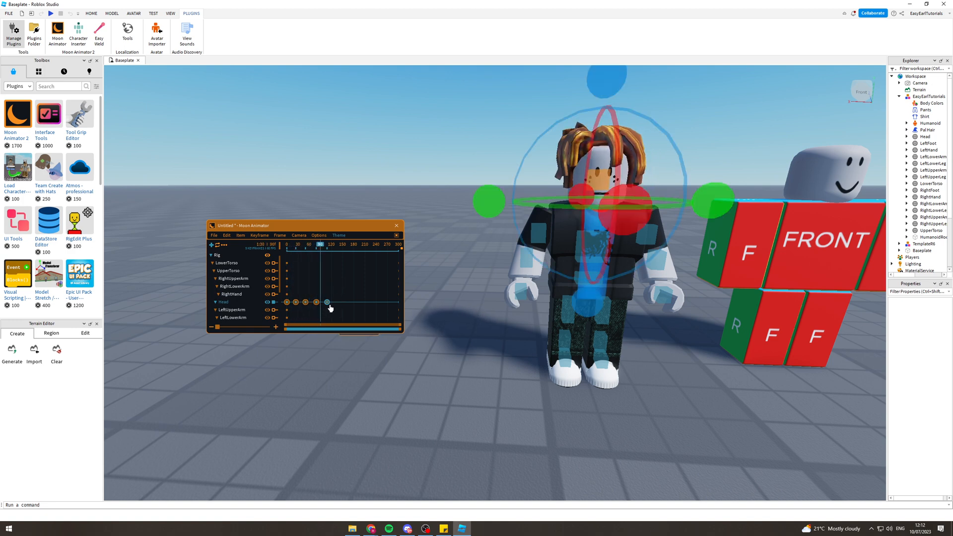
# Spread the Head's keyframes farther apart along the timeline and play back the slower animation
pyautogui.moveTo(327, 306); pyautogui.dragTo(303, 305)
pyautogui.press('space')
pyautogui.press('space')
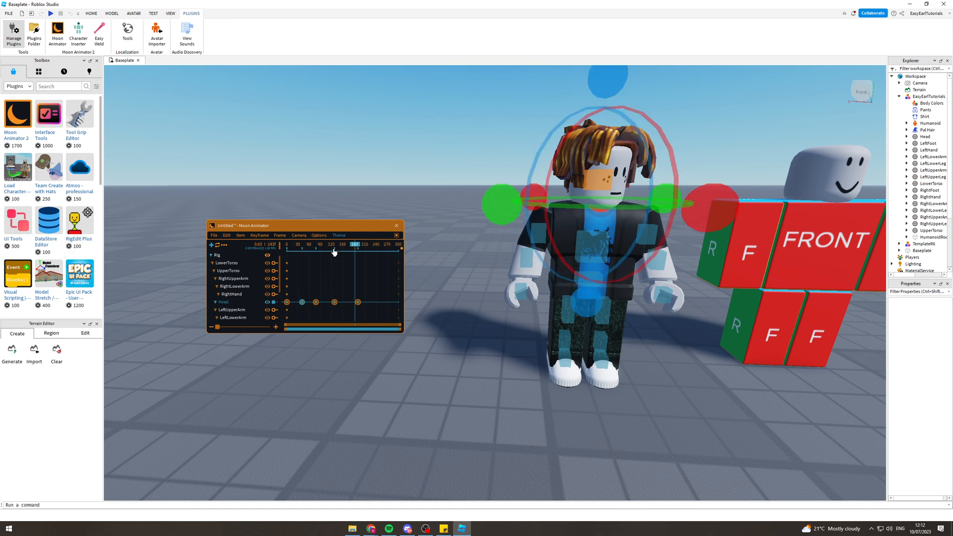
pyautogui.press('space')
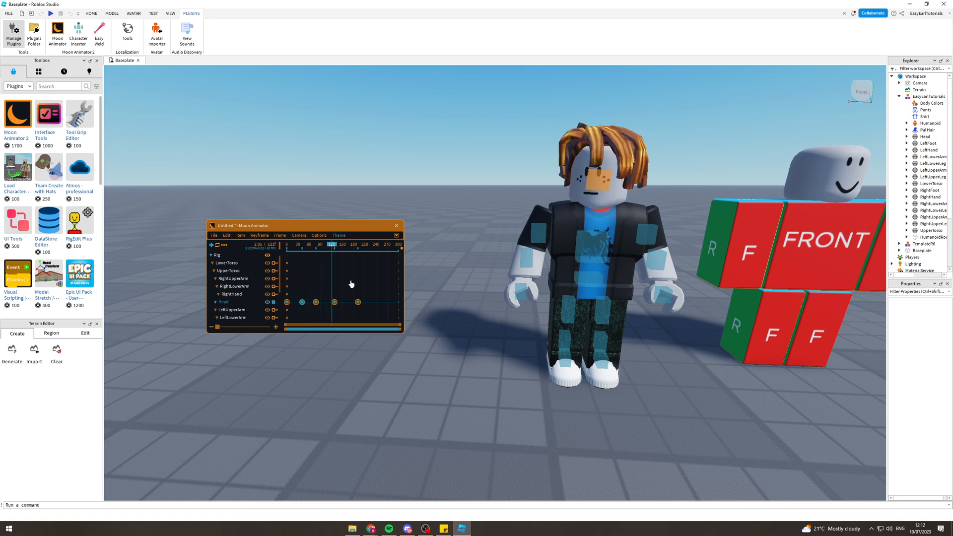
pyautogui.press('space')
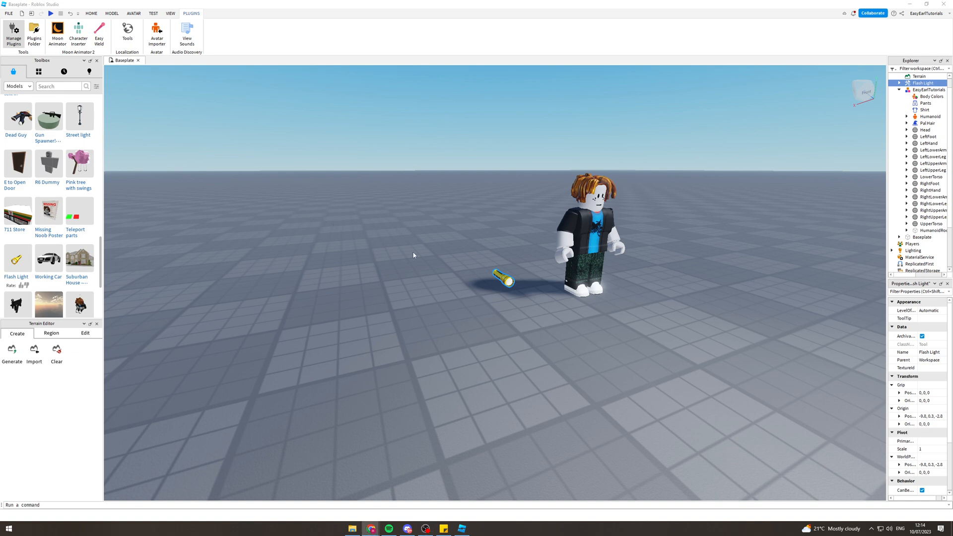
# Move the Flash Light model across the baseplate towards the character
pyautogui.moveTo(512, 277); pyautogui.dragTo(527, 296)
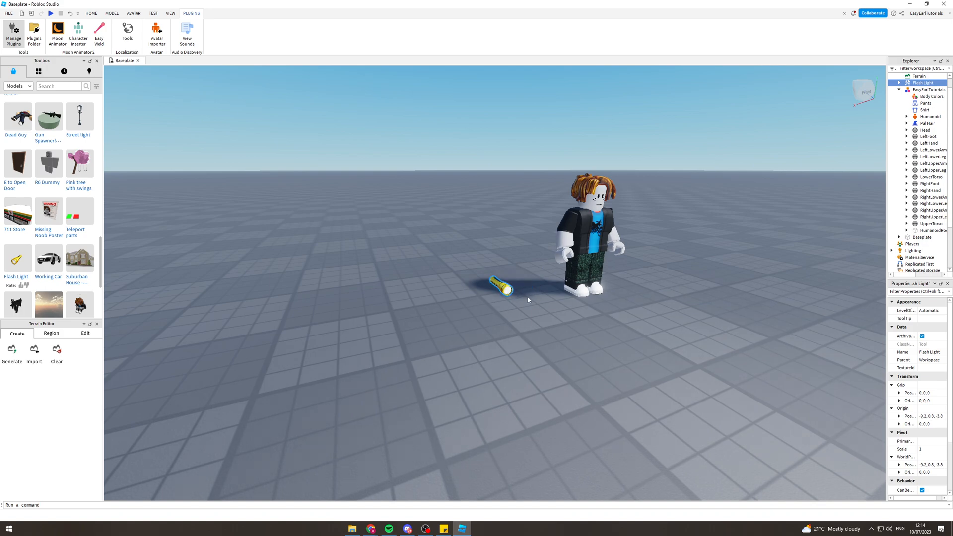
pyautogui.press('w')
pyautogui.moveTo(657, 280); pyautogui.dragTo(662, 284, button='right')
pyautogui.press('s')
pyautogui.press('w')
pyautogui.press('s')
pyautogui.press('w')
pyautogui.press('s')
pyautogui.press('w')
pyautogui.press('s')
pyautogui.press('w')
pyautogui.press('s')
pyautogui.moveTo(546, 310); pyautogui.dragTo(579, 299)
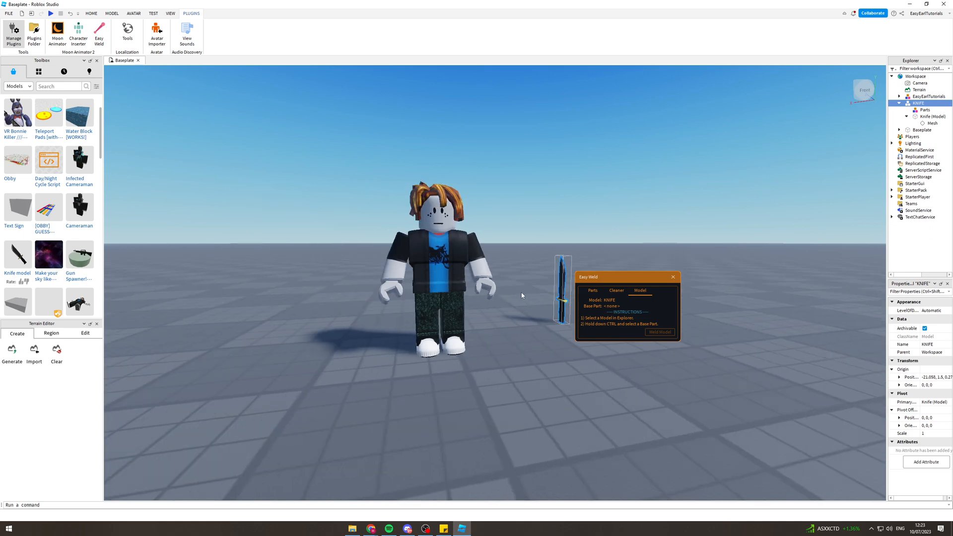
# Close Easy Weld and place the KNIFE model on the ground directly in front of the character's right hand
pyautogui.scroll(3, 530, 294)
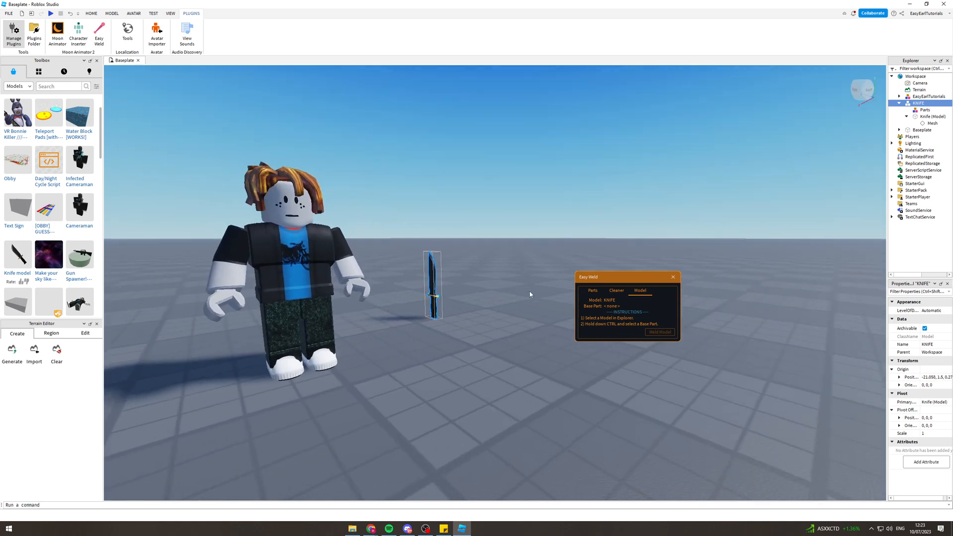
pyautogui.click(673, 277)
pyautogui.moveTo(431, 283)
pyautogui.mouseDown()
pyautogui.moveTo(384, 280)
pyautogui.moveTo(308, 318)
pyautogui.moveTo(261, 313)
pyautogui.moveTo(417, 290)
pyautogui.mouseUp()
pyautogui.moveTo(442, 277); pyautogui.dragTo(443, 276, button='right')
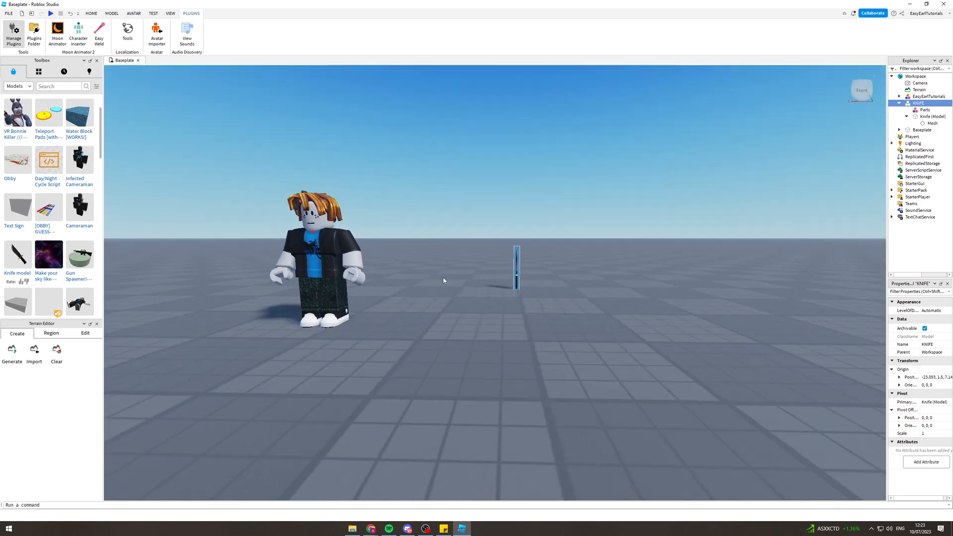
pyautogui.moveTo(514, 271); pyautogui.dragTo(286, 336)
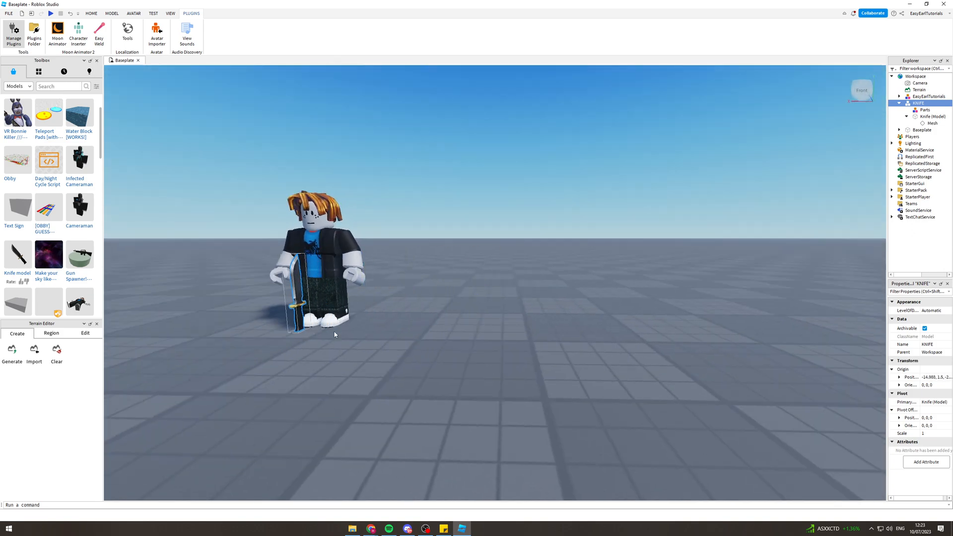
pyautogui.moveTo(350, 328); pyautogui.dragTo(352, 328, button='right')
pyautogui.press('a')
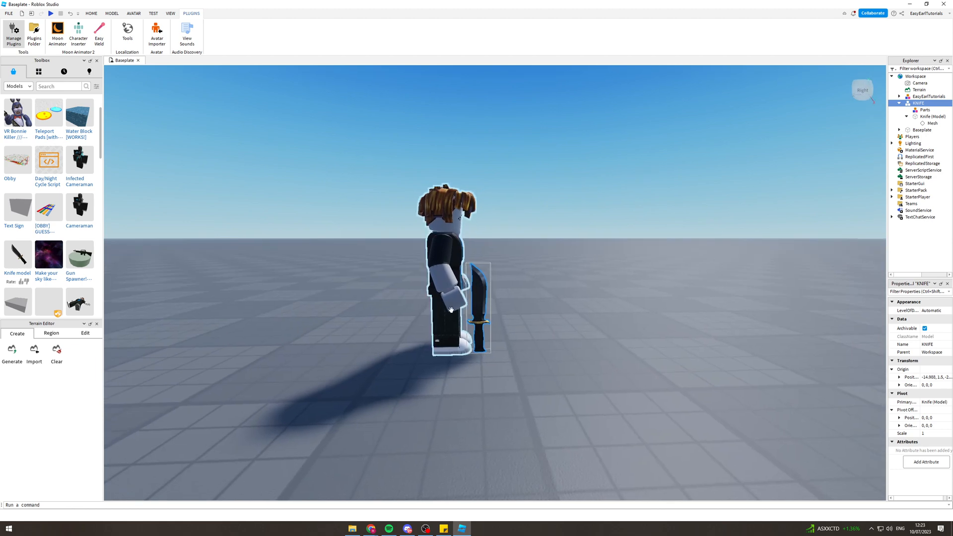
# Create a new Moon Animator file and add the KNIFE model to it with its CFrame property
pyautogui.click(57, 32)
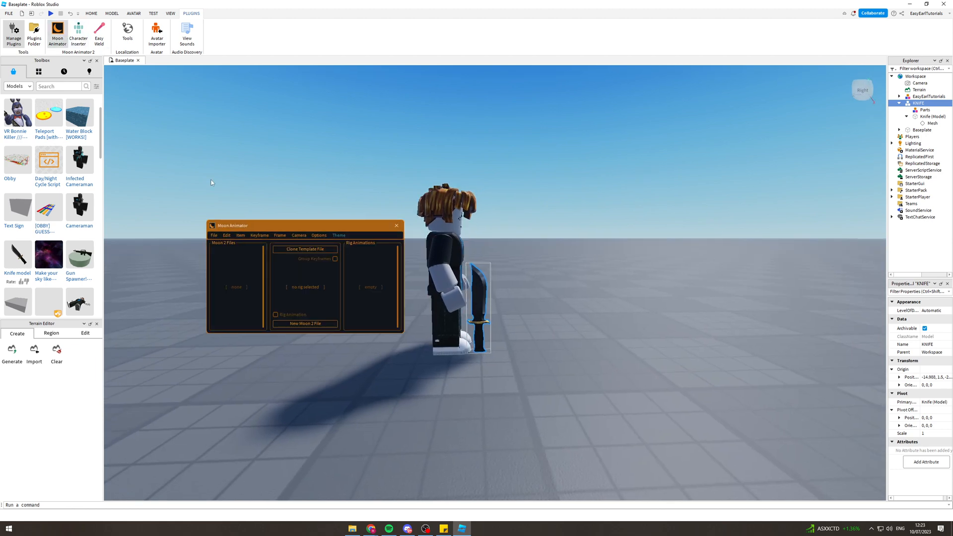
pyautogui.click(298, 324)
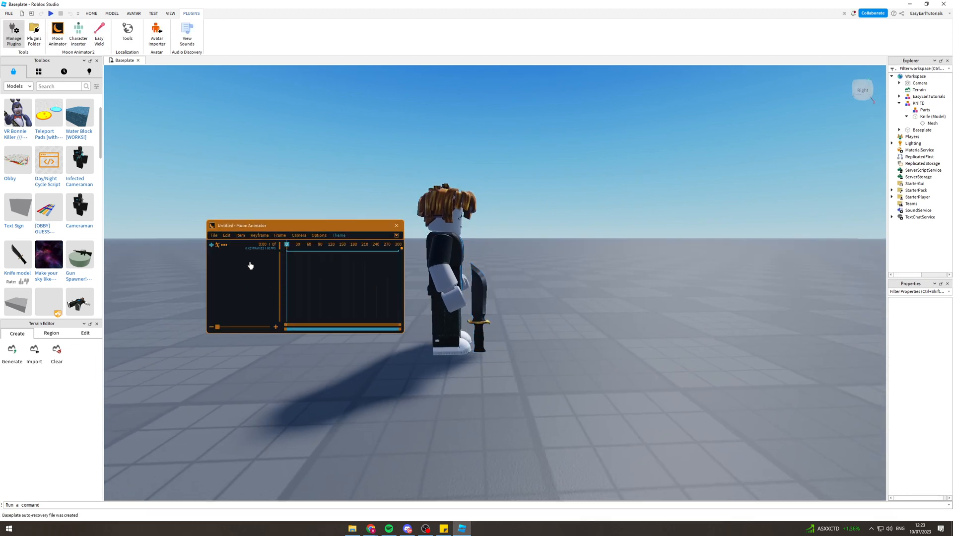
pyautogui.click(212, 245)
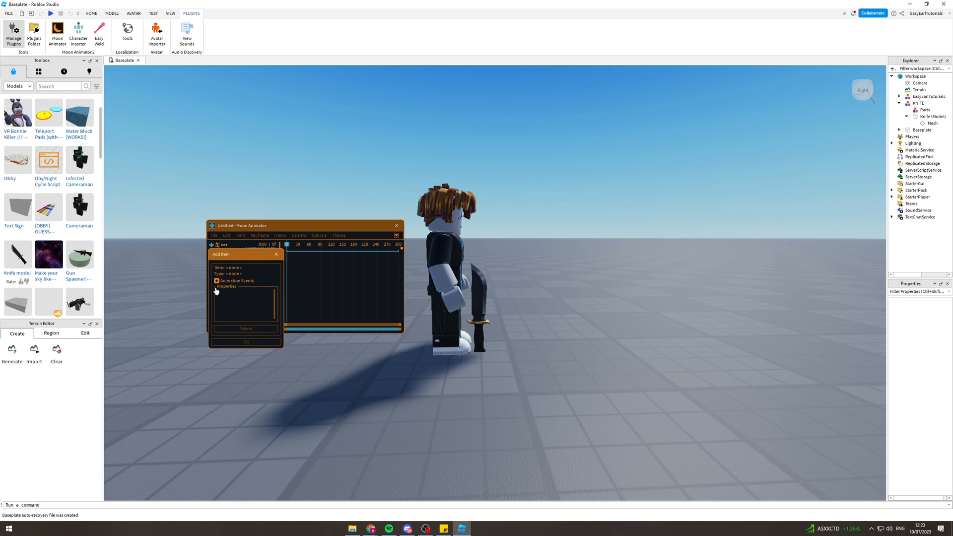
pyautogui.click(482, 303)
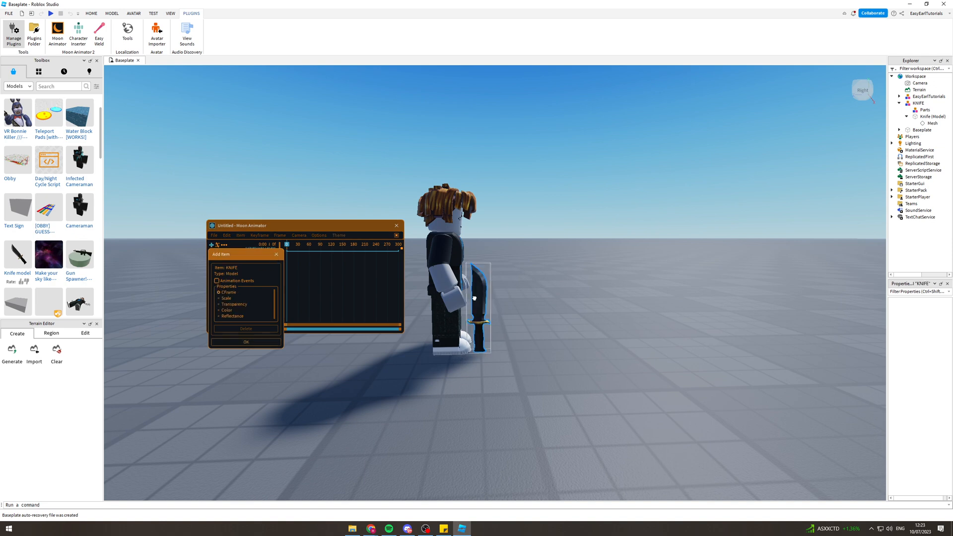
pyautogui.click(247, 342)
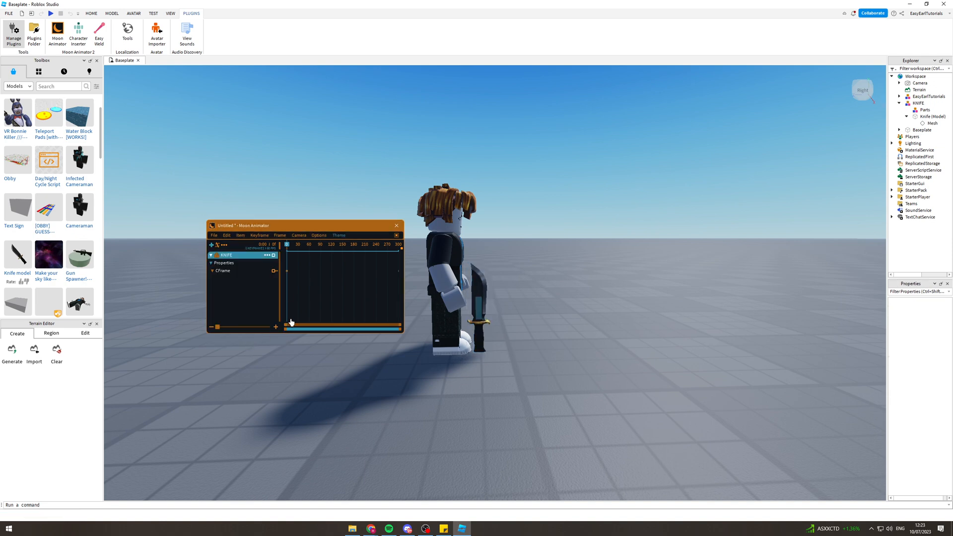
# Rotate the knife about a quarter turn around its red axis at frame 0
pyautogui.click(477, 303)
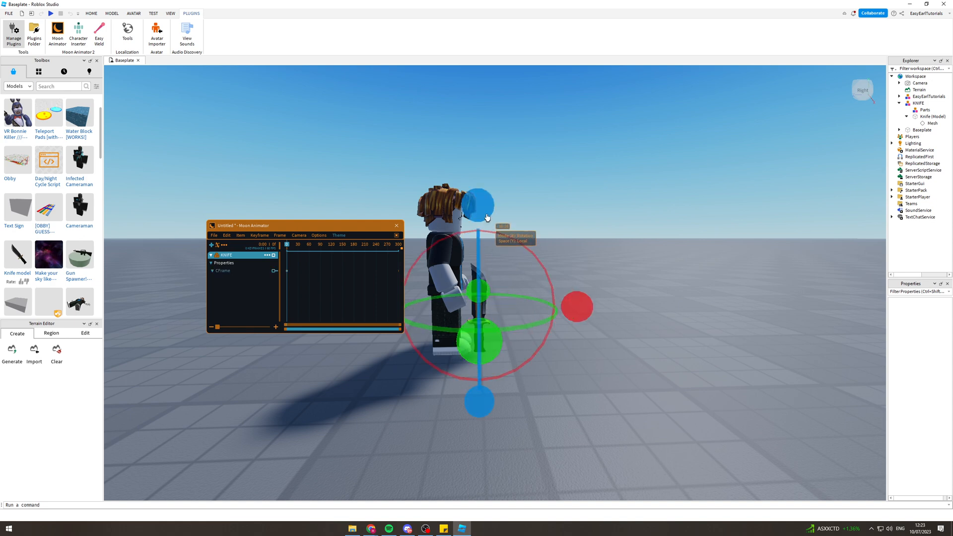
pyautogui.moveTo(543, 302); pyautogui.dragTo(493, 456)
pyautogui.press('d')
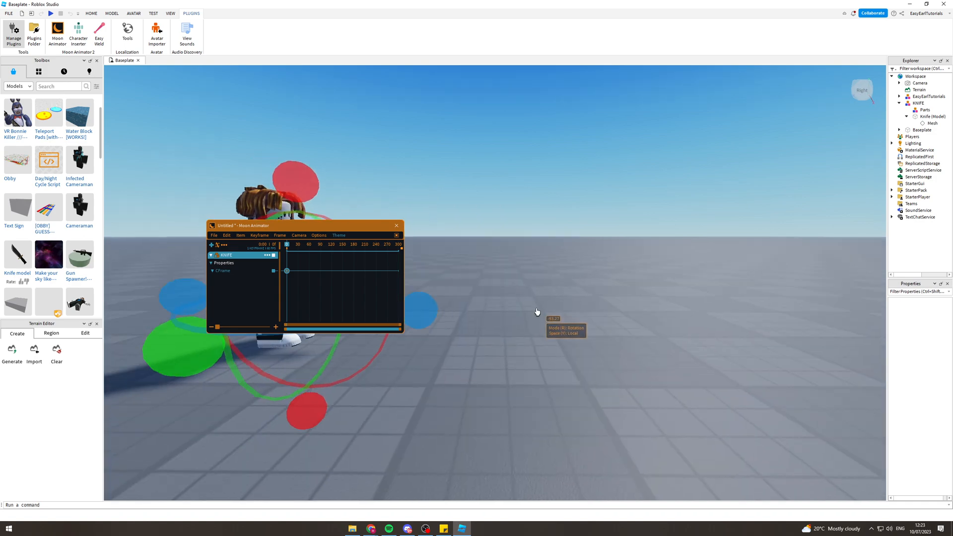
pyautogui.moveTo(536, 312); pyautogui.dragTo(536, 312, button='right')
pyautogui.press('w')
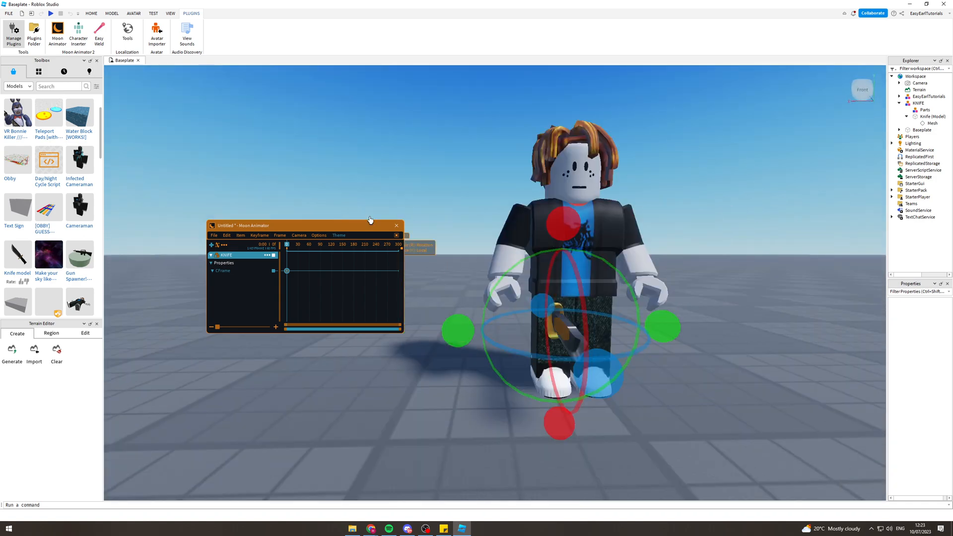
# Save the knife animation under the name d and close the Moon Animator window
pyautogui.click(395, 227)
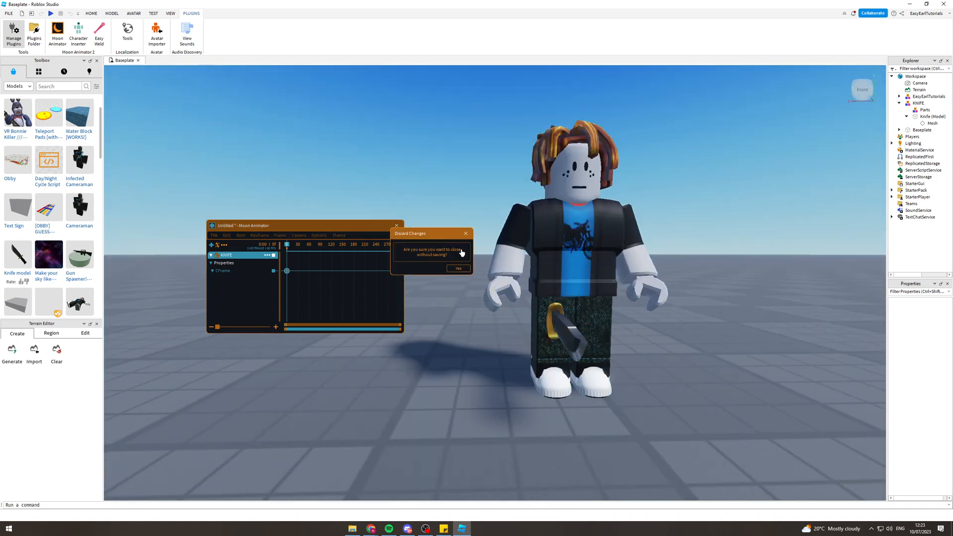
pyautogui.click(466, 233)
pyautogui.click(214, 235)
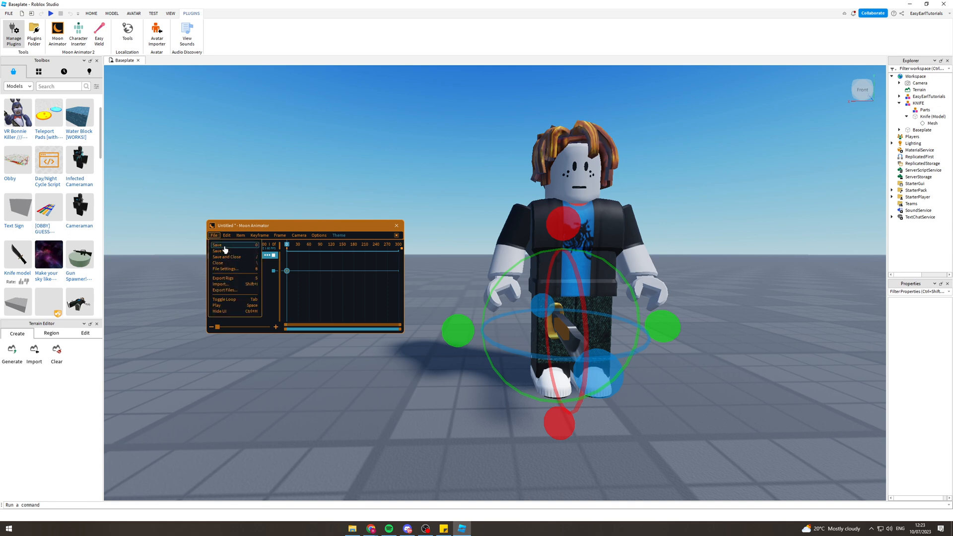
pyautogui.click(224, 248)
pyautogui.write('d')
pyautogui.click(266, 283)
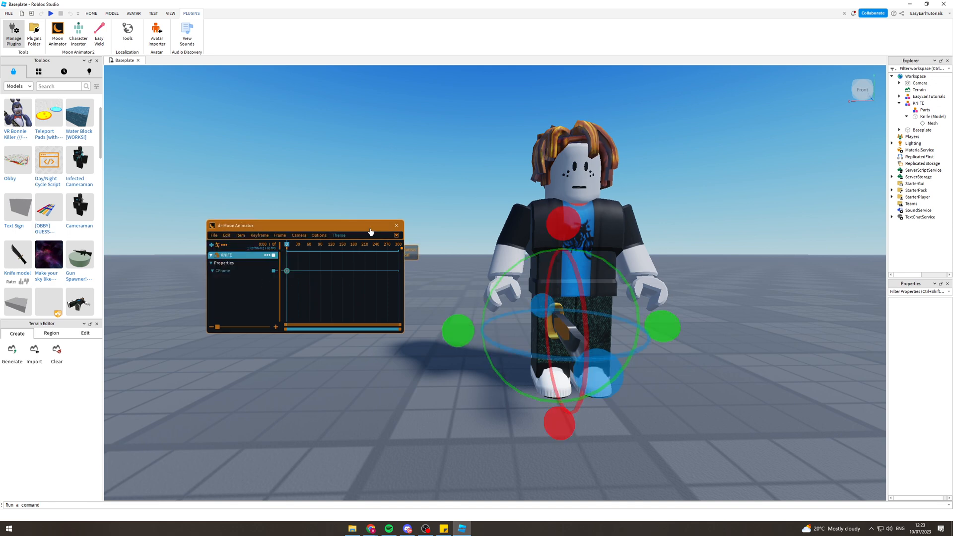
pyautogui.click(395, 227)
# Move the upright KNIFE model up to the character's right hand and open Easy Weld
pyautogui.moveTo(561, 342); pyautogui.dragTo(505, 277)
pyautogui.moveTo(574, 306); pyautogui.dragTo(574, 305, button='right')
pyautogui.click(99, 35)
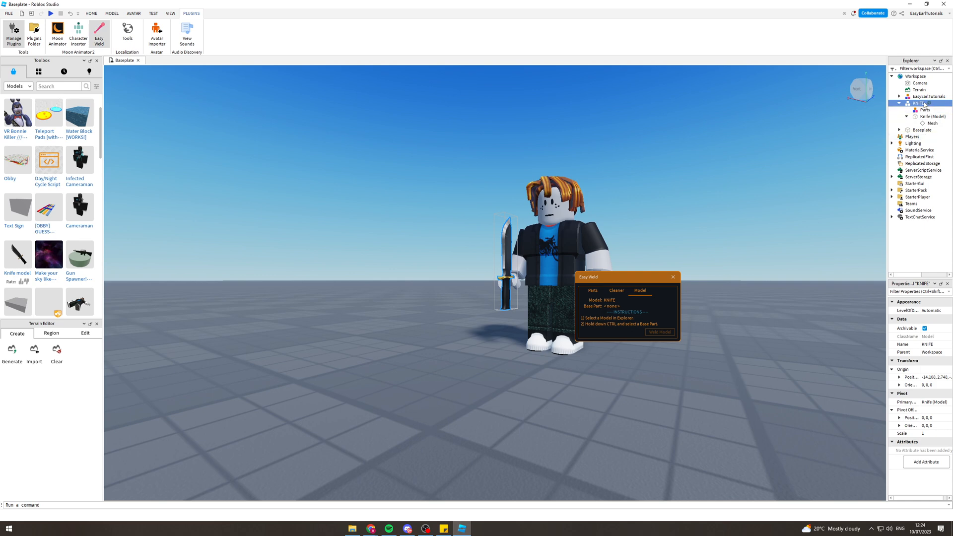
# Try to pair the KNIFE model with its Knife (Model) part as the base part in Easy Weld's model mode
pyautogui.keyDown('ctrl'); pyautogui.click(926, 124); pyautogui.keyUp('ctrl')
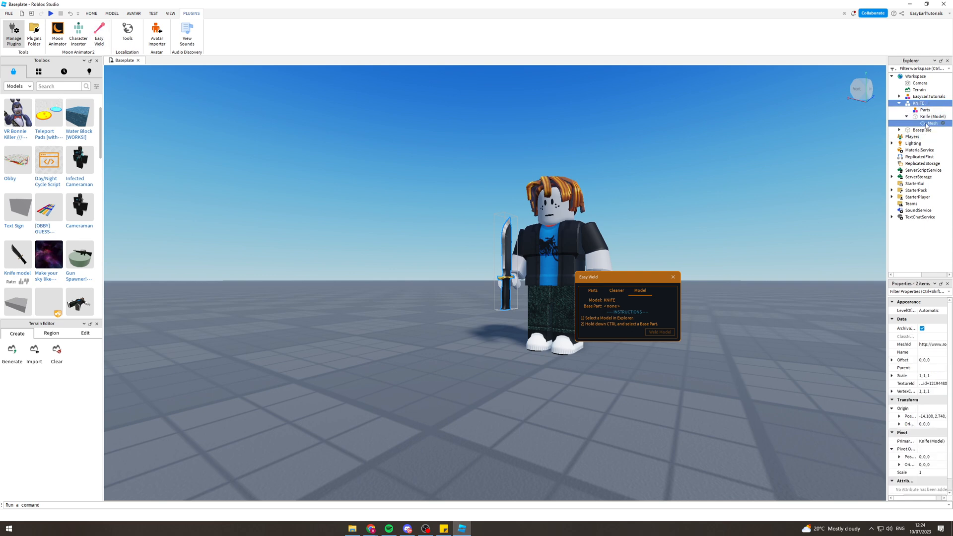
pyautogui.keyDown('ctrl'); pyautogui.click(925, 117); pyautogui.keyUp('ctrl')
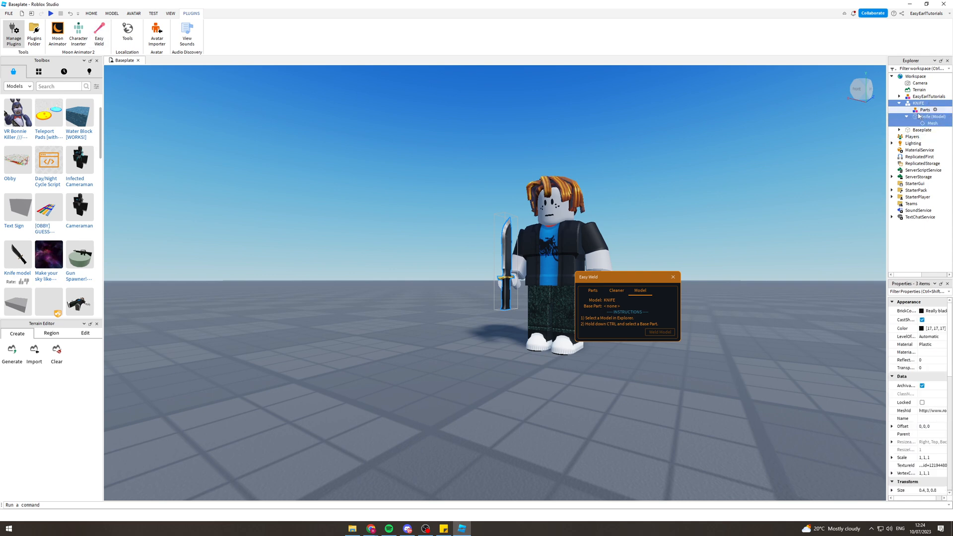
pyautogui.click(920, 111)
pyautogui.click(919, 104)
pyautogui.click(928, 118)
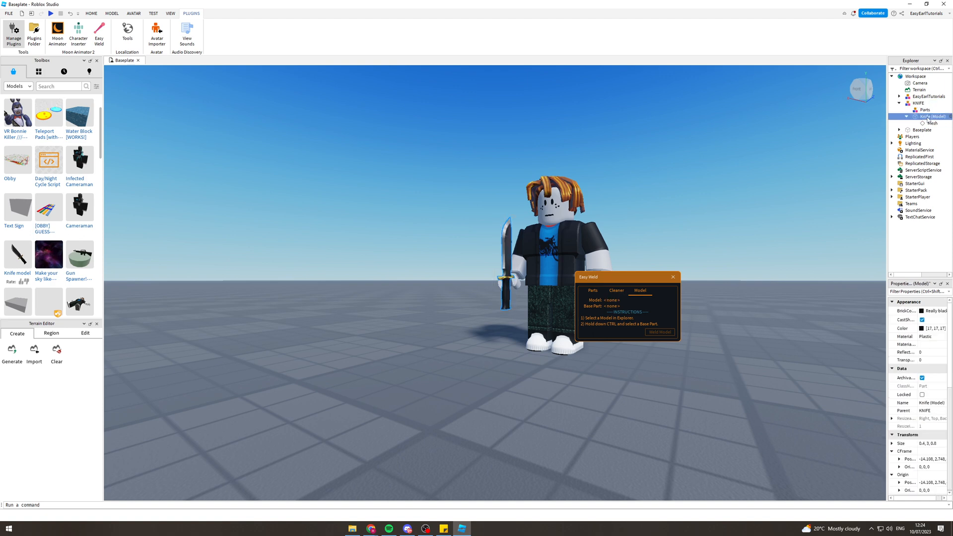
pyautogui.keyDown('ctrl'); pyautogui.click(919, 103); pyautogui.keyUp('ctrl')
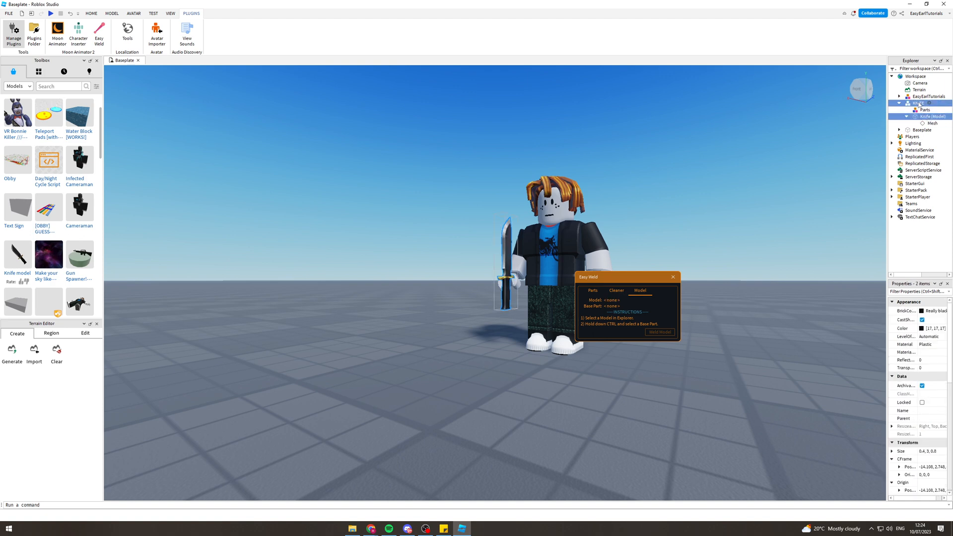
pyautogui.click(512, 248)
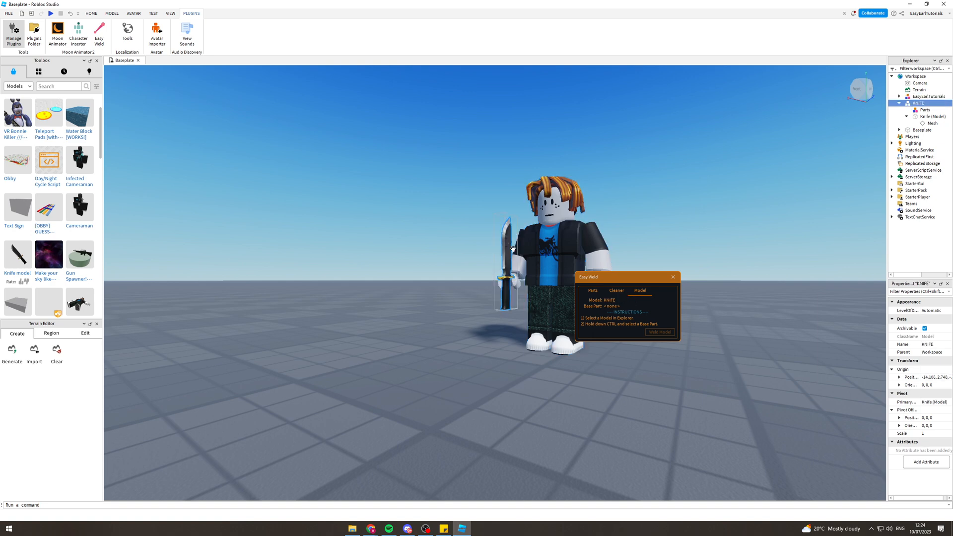
pyautogui.keyDown('ctrl'); pyautogui.click(925, 110); pyautogui.keyUp('ctrl')
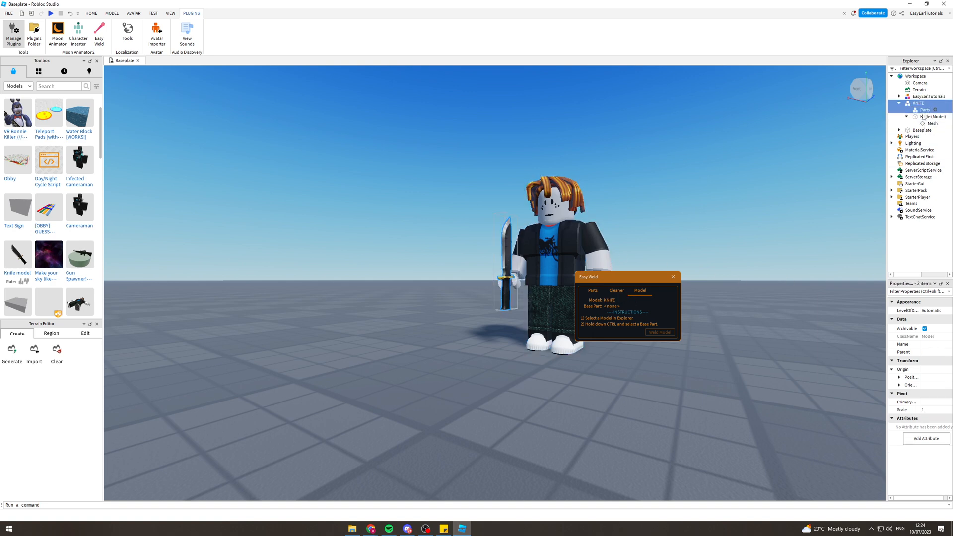
pyautogui.keyDown('ctrl'); pyautogui.click(924, 118); pyautogui.keyUp('ctrl')
pyautogui.click(924, 117)
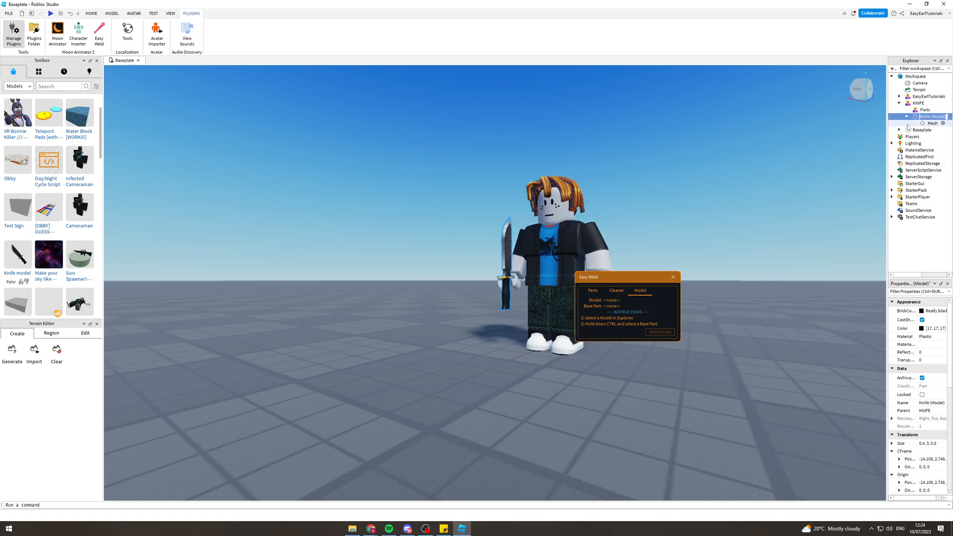
pyautogui.keyDown('ctrl'); pyautogui.click(918, 103); pyautogui.keyUp('ctrl')
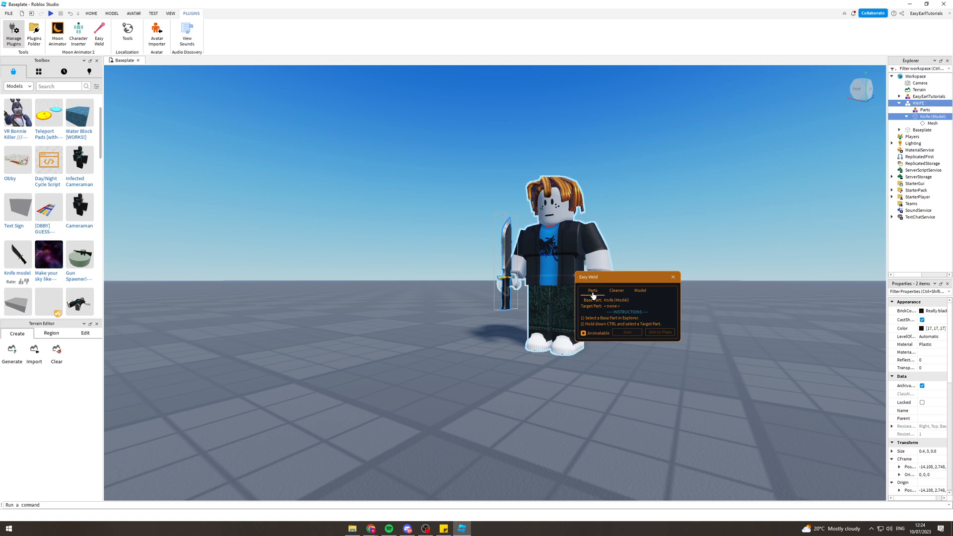
# Expand the character model in the Explorer and examine the contents of its LeftHand part
pyautogui.scroll(2, 681, 247)
pyautogui.click(684, 249)
pyautogui.scroll(-2, 822, 205)
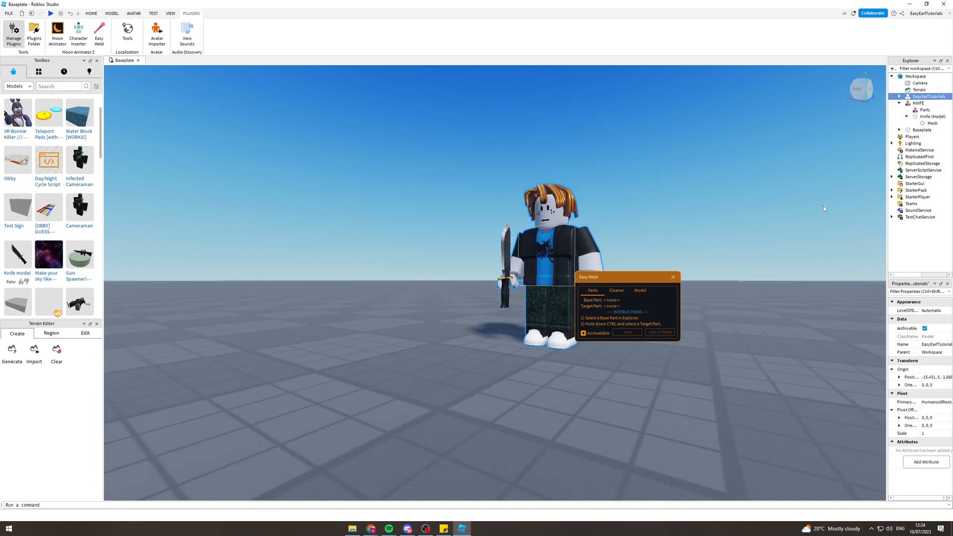
pyautogui.scroll(3, 774, 206)
pyautogui.scroll(-3, 734, 199)
pyautogui.moveTo(734, 195); pyautogui.dragTo(734, 195, button='right')
pyautogui.scroll(-2, 730, 226)
pyautogui.moveTo(698, 224); pyautogui.dragTo(698, 224, button='right')
pyautogui.scroll(3, 547, 217)
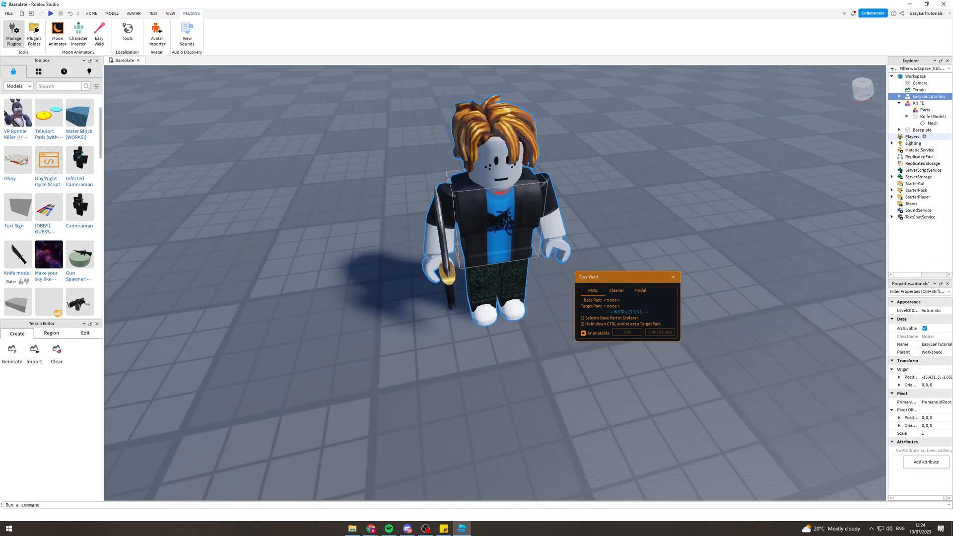
pyautogui.click(899, 96)
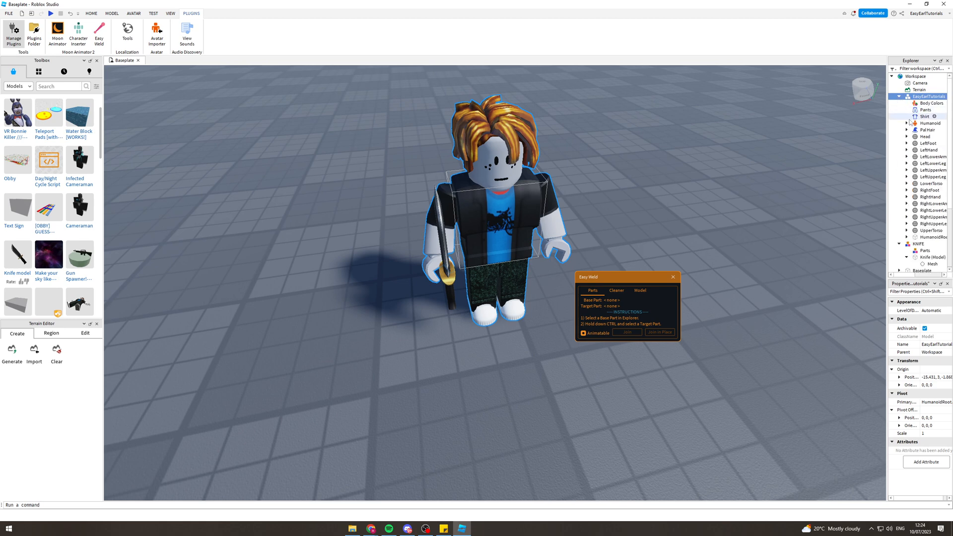
pyautogui.click(907, 150)
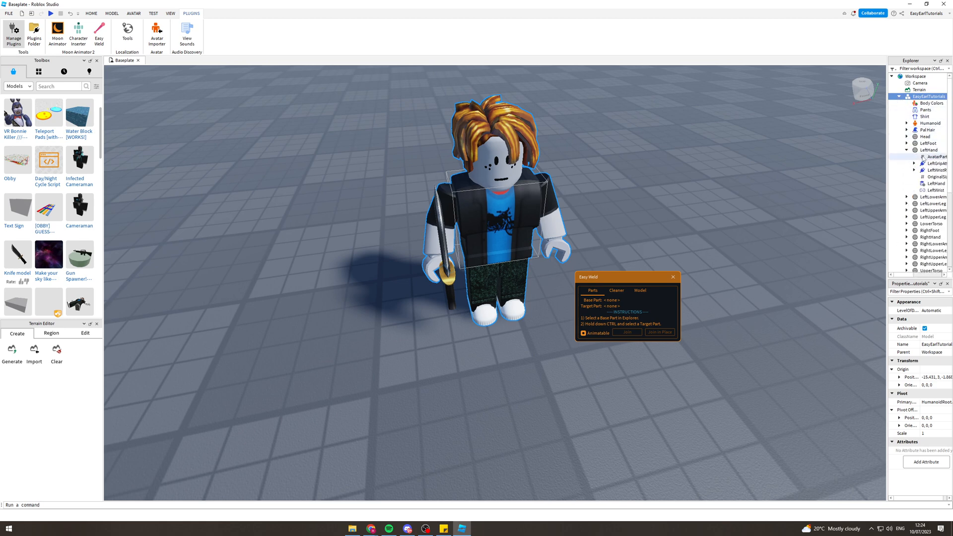
pyautogui.click(924, 157)
pyautogui.click(932, 164)
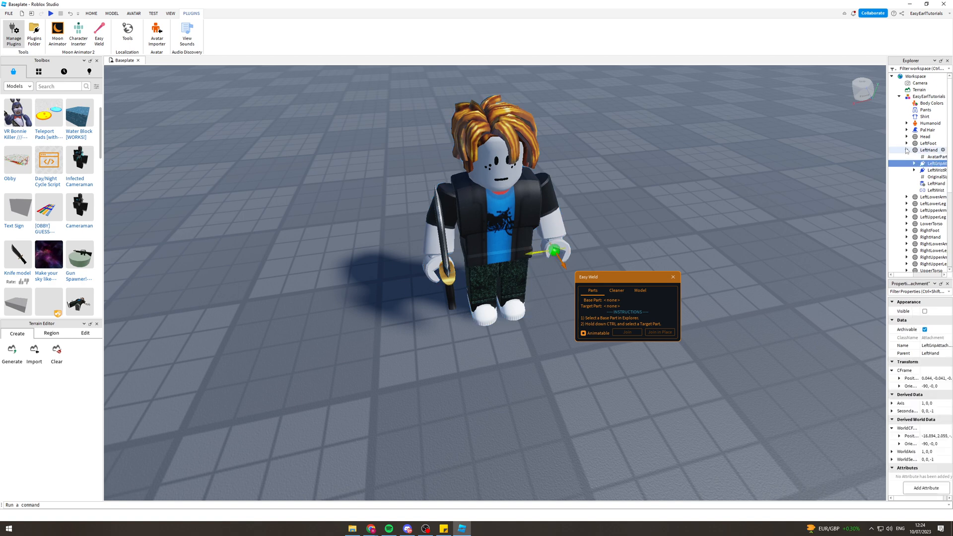
# Collapse LeftHand, widen the Explorer, and examine the RightHand part's attachments and RightWrist joint
pyautogui.click(906, 150)
pyautogui.click(907, 197)
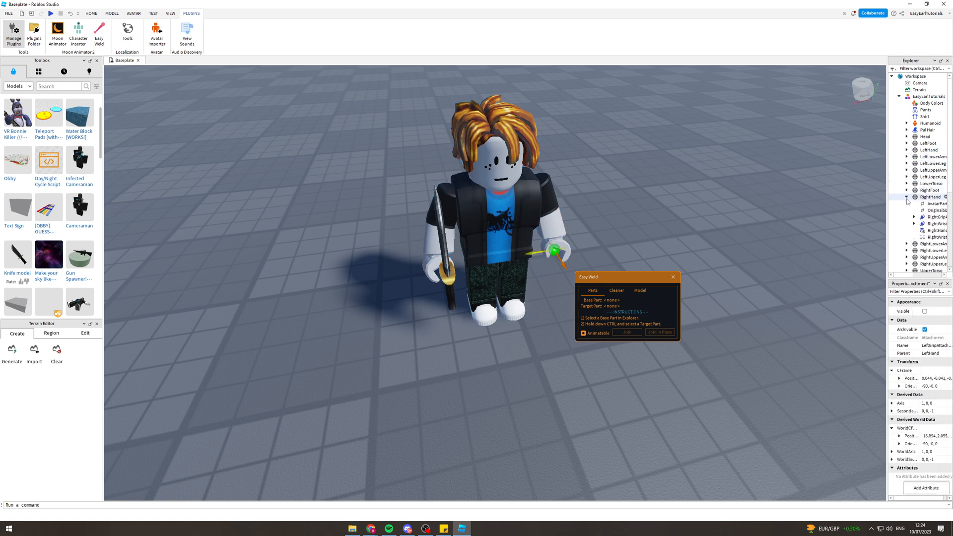
pyautogui.click(932, 211)
pyautogui.click(931, 204)
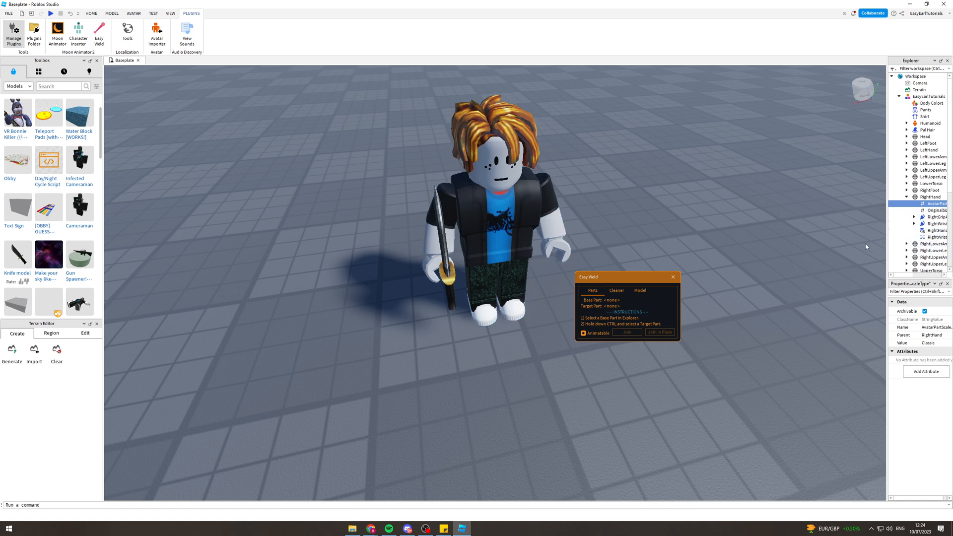
pyautogui.moveTo(886, 242); pyautogui.dragTo(835, 241)
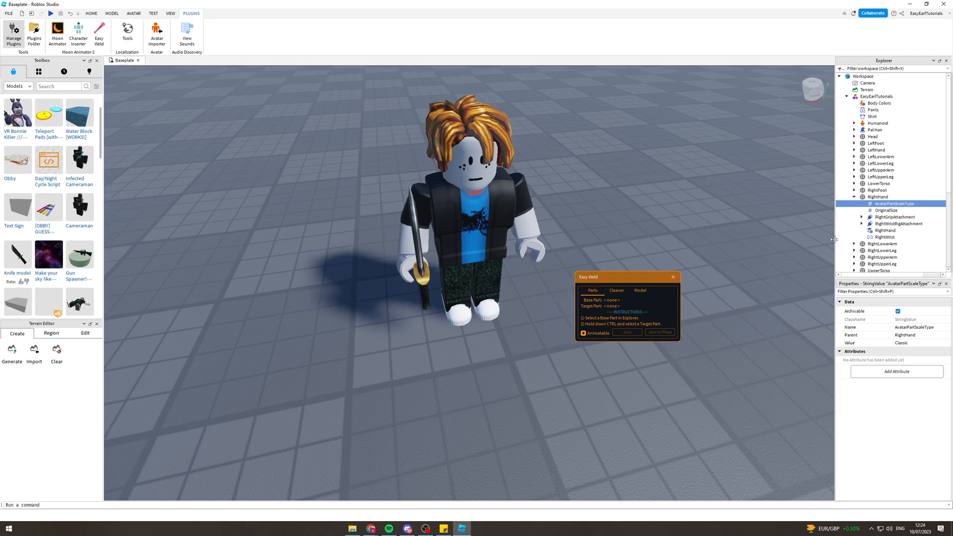
pyautogui.click(897, 210)
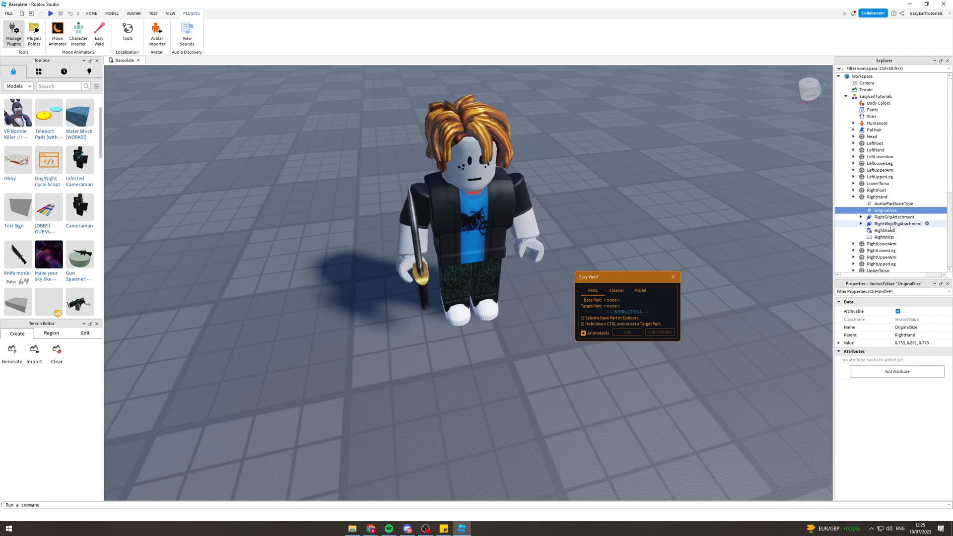
pyautogui.click(891, 224)
pyautogui.click(861, 217)
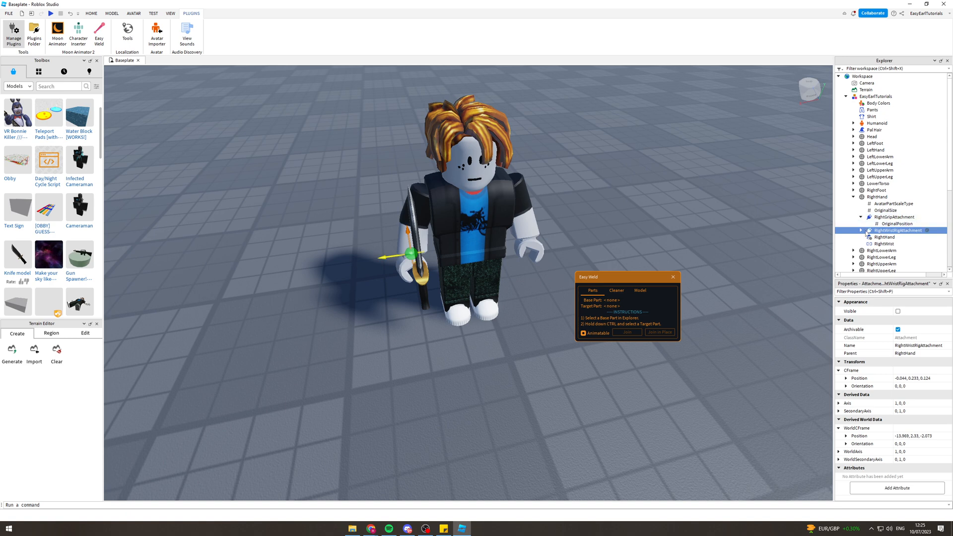
pyautogui.click(884, 251)
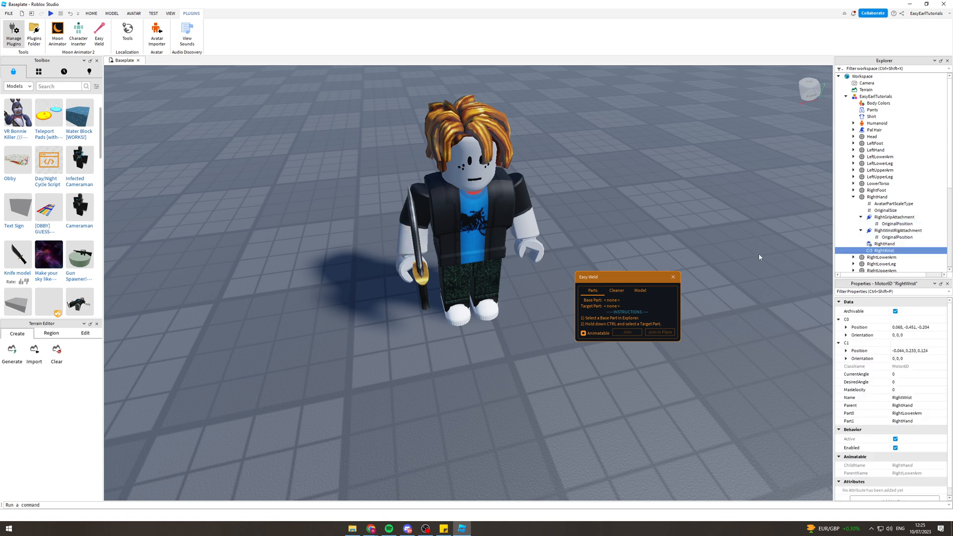
# Try to set RightHand as the Easy Weld base part and the knife as its target part
pyautogui.click(407, 266)
pyautogui.click(878, 197)
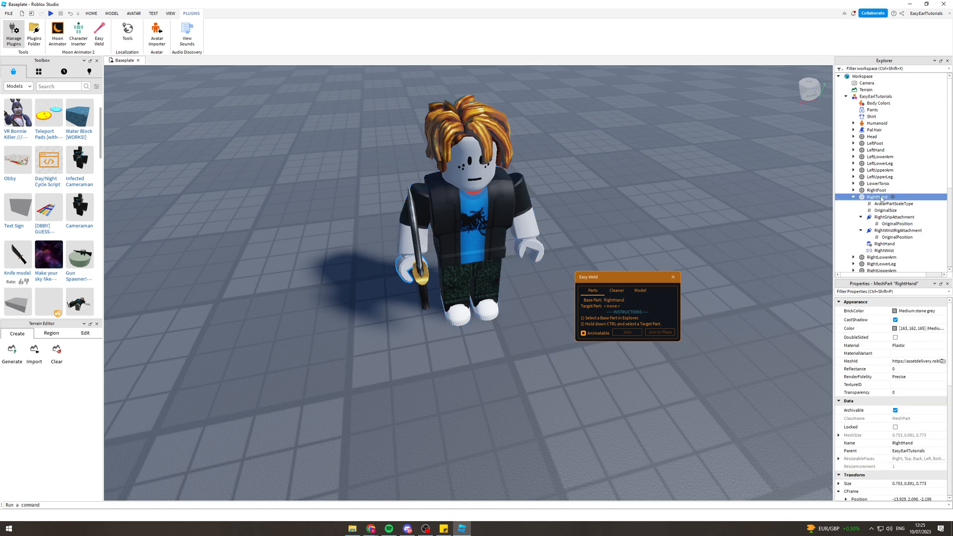
pyautogui.keyDown('ctrl'); pyautogui.click(422, 274); pyautogui.keyUp('ctrl')
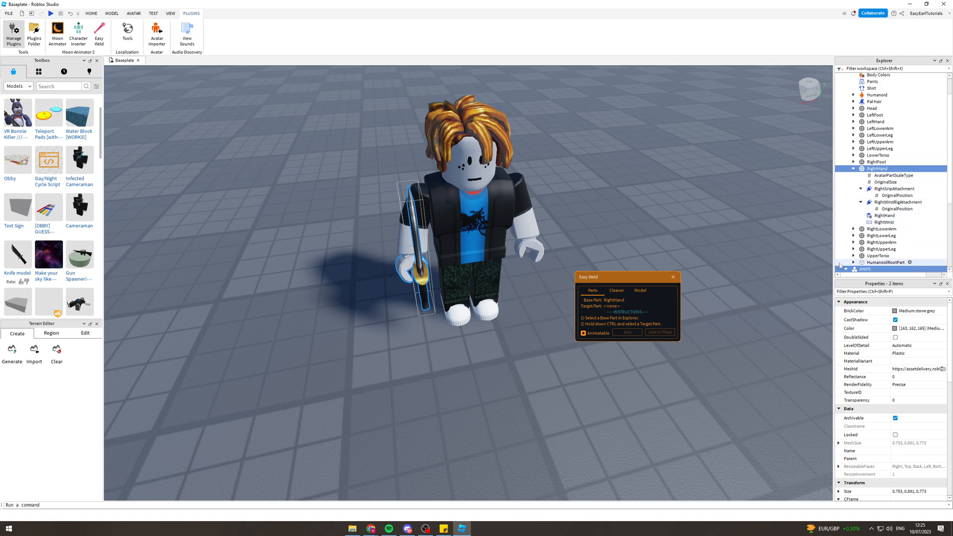
pyautogui.scroll(-2, 845, 269)
pyautogui.keyDown('ctrl'); pyautogui.click(875, 246); pyautogui.keyUp('ctrl')
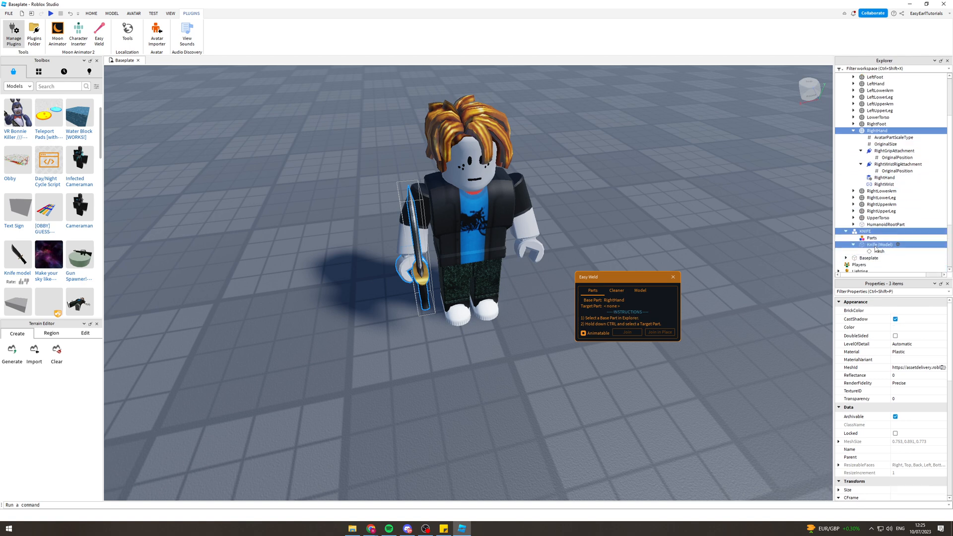
pyautogui.keyDown('ctrl'); pyautogui.click(875, 253); pyautogui.keyUp('ctrl')
pyautogui.click(873, 250)
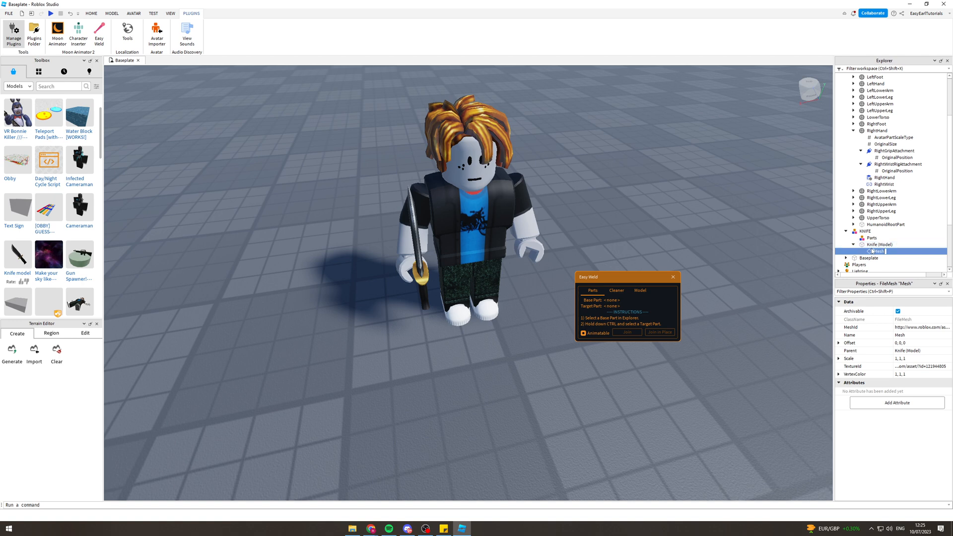
# Try using Knife (Model) as the base part and a RightHand element as the target part for the weld
pyautogui.click(880, 245)
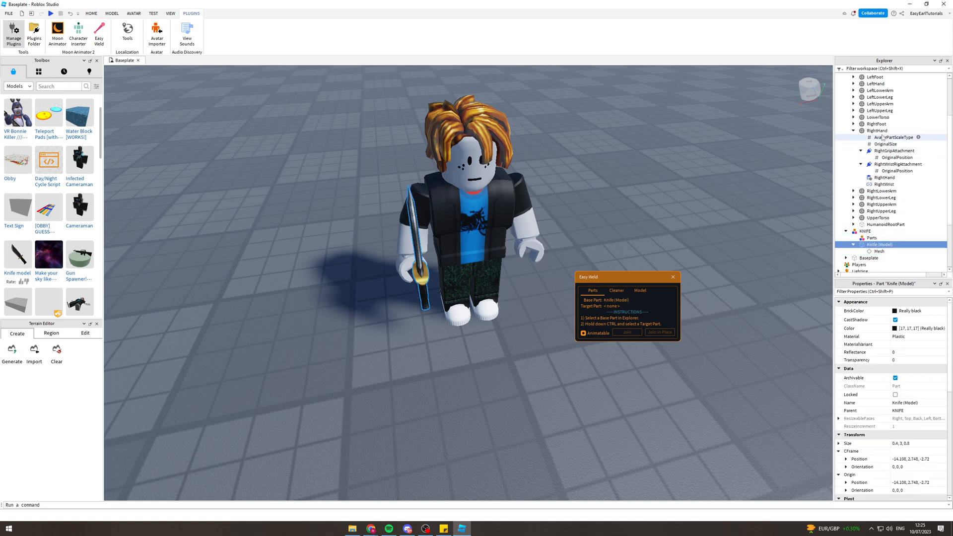
pyautogui.keyDown('ctrl'); pyautogui.click(885, 184); pyautogui.keyUp('ctrl')
pyautogui.click(893, 171)
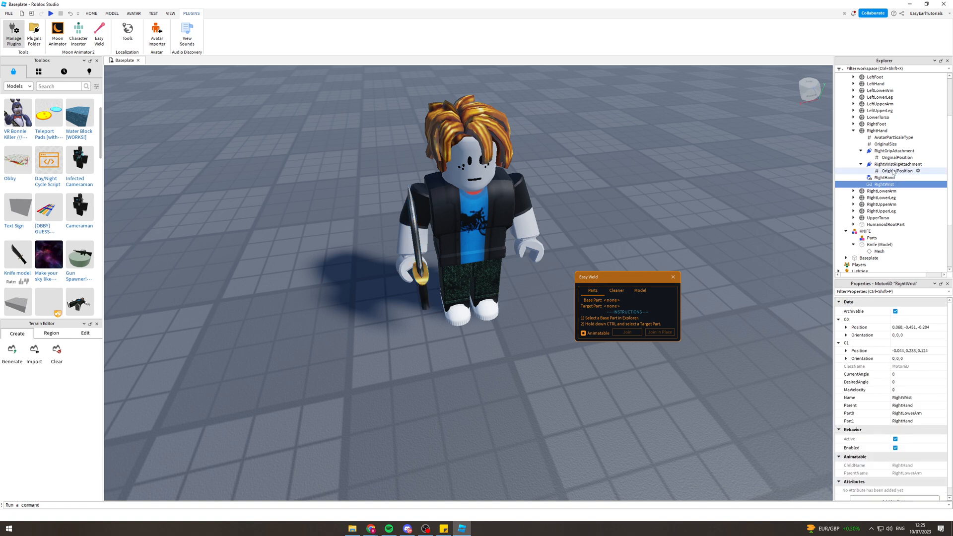
pyautogui.click(898, 157)
pyautogui.press('Up')
pyautogui.press('Up')
pyautogui.press('Up')
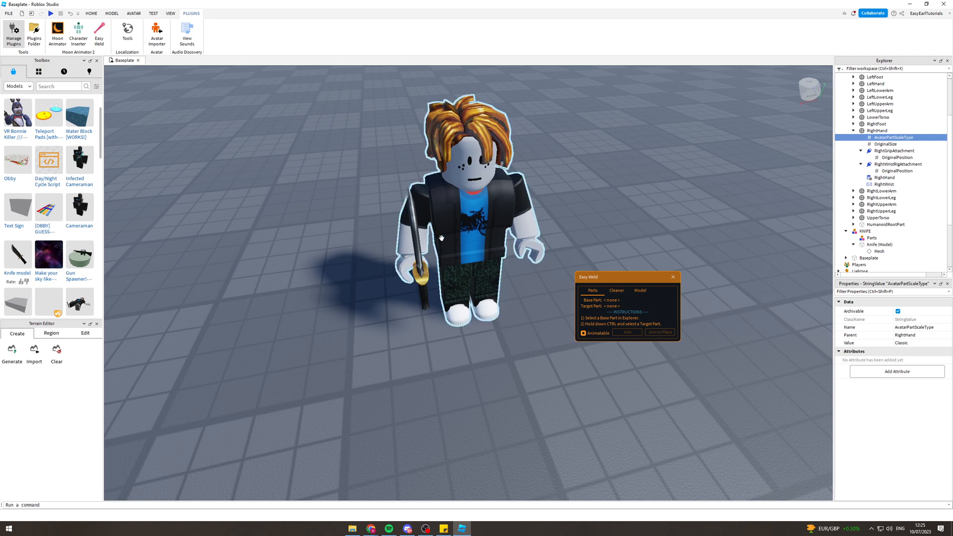
pyautogui.moveTo(457, 237); pyautogui.dragTo(457, 237, button='right')
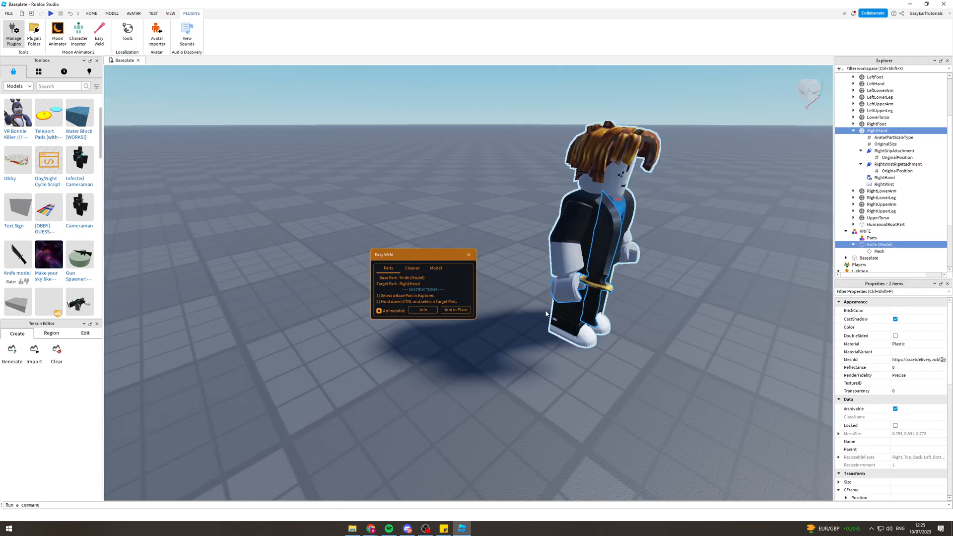
# Join the knife in place with Easy Weld, using RightHand as base part and Knife (Model) as target part
pyautogui.click(603, 260)
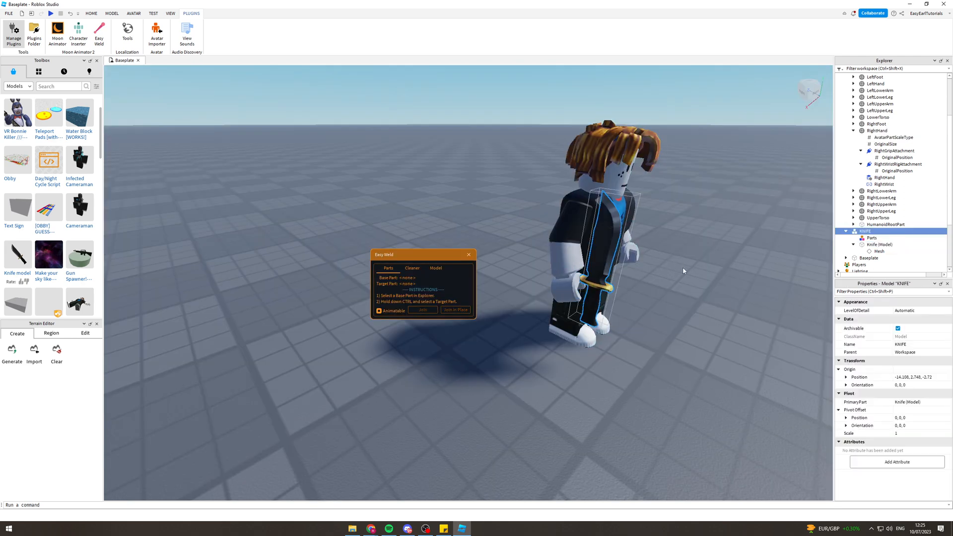
pyautogui.keyDown('ctrl'); pyautogui.click(877, 131); pyautogui.keyUp('ctrl')
pyautogui.click(887, 131)
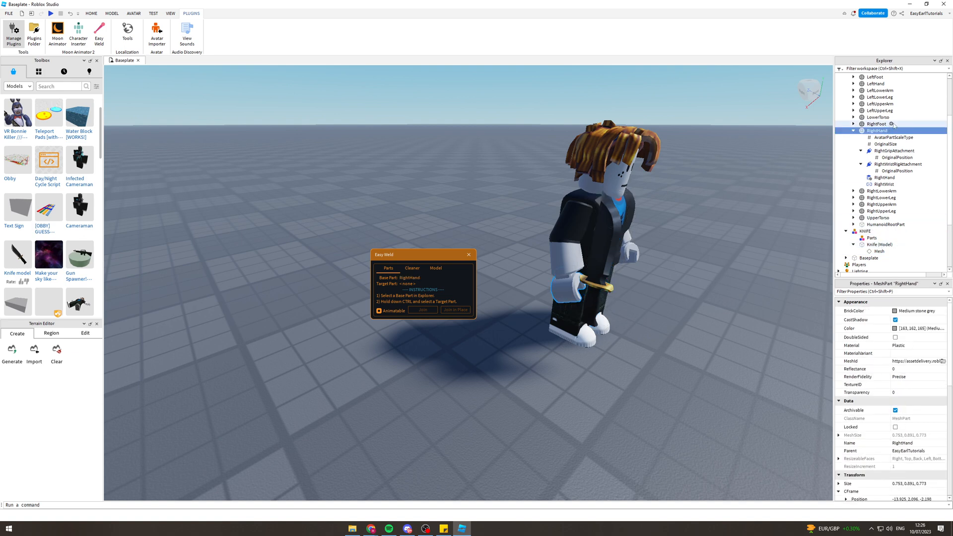
pyautogui.keyDown('ctrl'); pyautogui.click(877, 245); pyautogui.keyUp('ctrl')
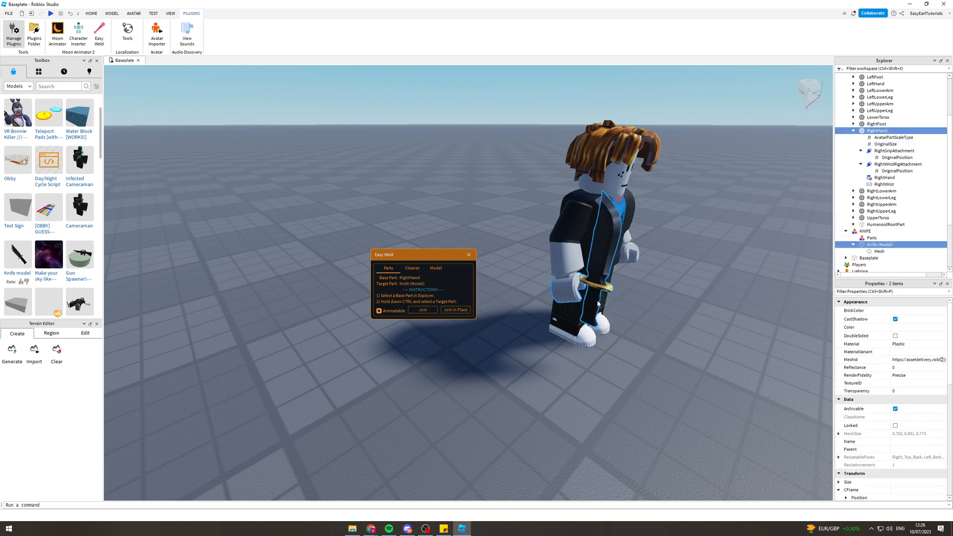
pyautogui.click(462, 311)
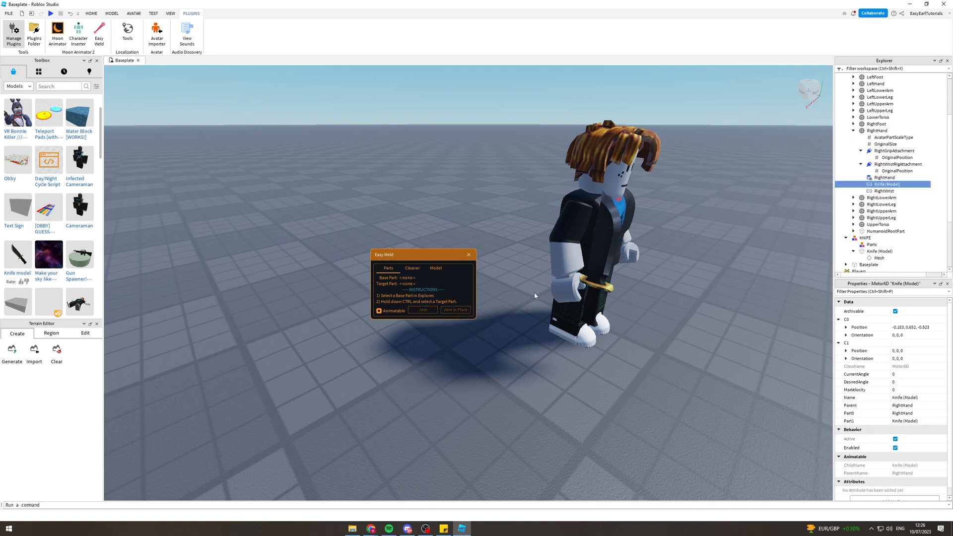
# Weld Knife (Model) to the RightHand base part with the plain Join option and select the character
pyautogui.click(599, 186)
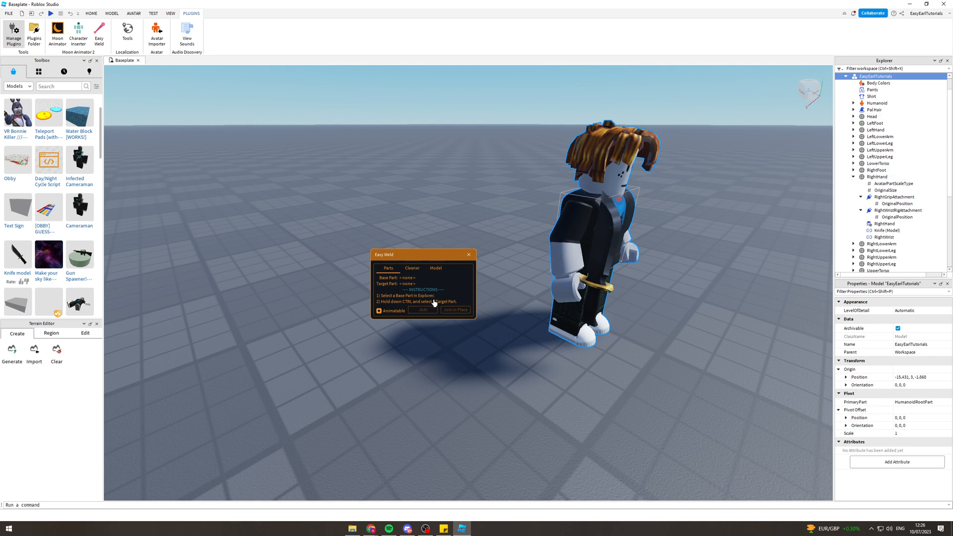
pyautogui.click(878, 177)
pyautogui.scroll(-3, 877, 213)
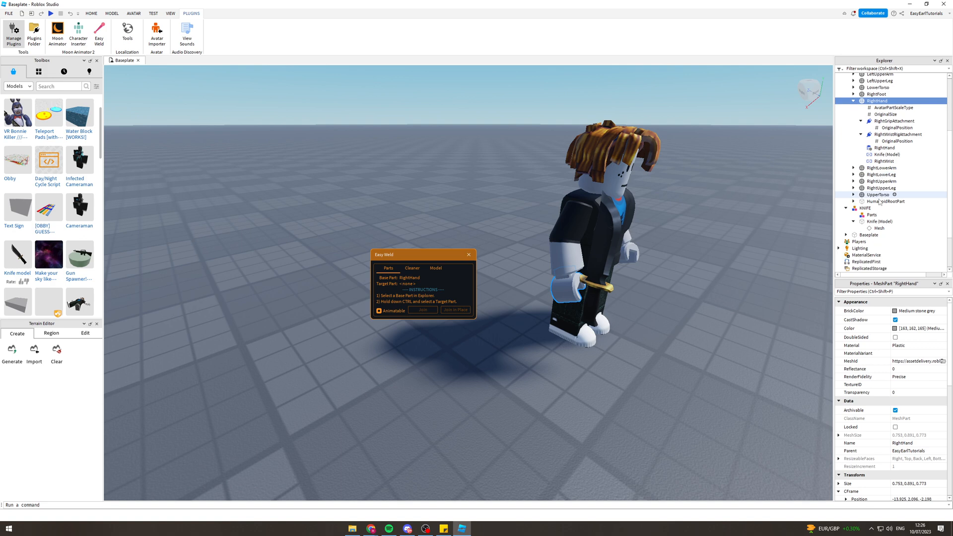
pyautogui.keyDown('ctrl'); pyautogui.click(878, 222); pyautogui.keyUp('ctrl')
pyautogui.click(421, 310)
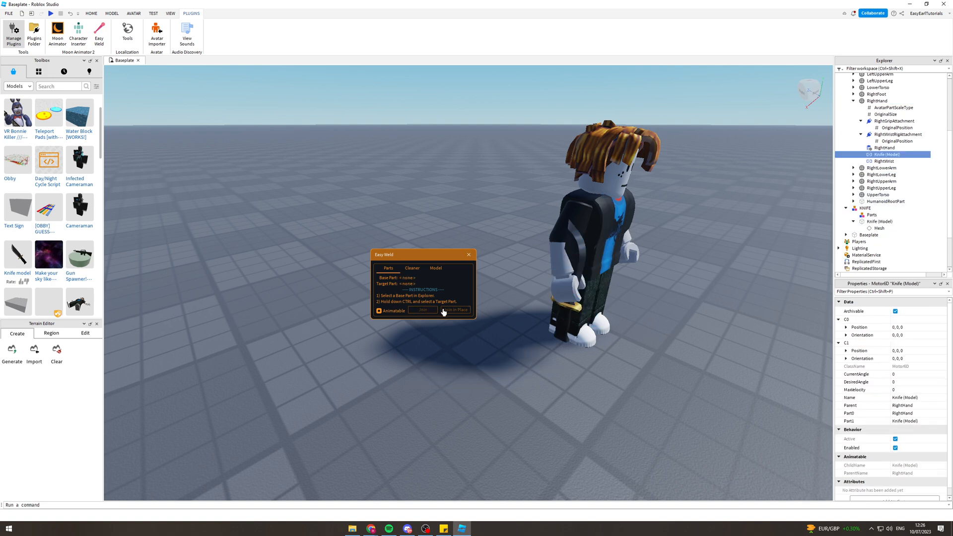
pyautogui.click(581, 253)
pyautogui.moveTo(581, 253); pyautogui.dragTo(596, 259)
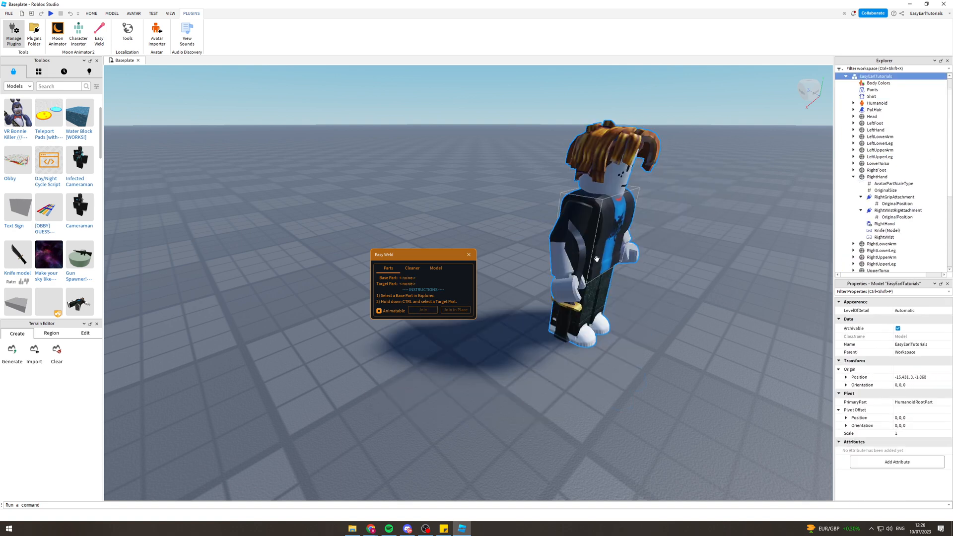
# Close the Easy Weld window and dismiss the Save As dialog for the untitled animation
pyautogui.moveTo(677, 316); pyautogui.dragTo(677, 317, button='right')
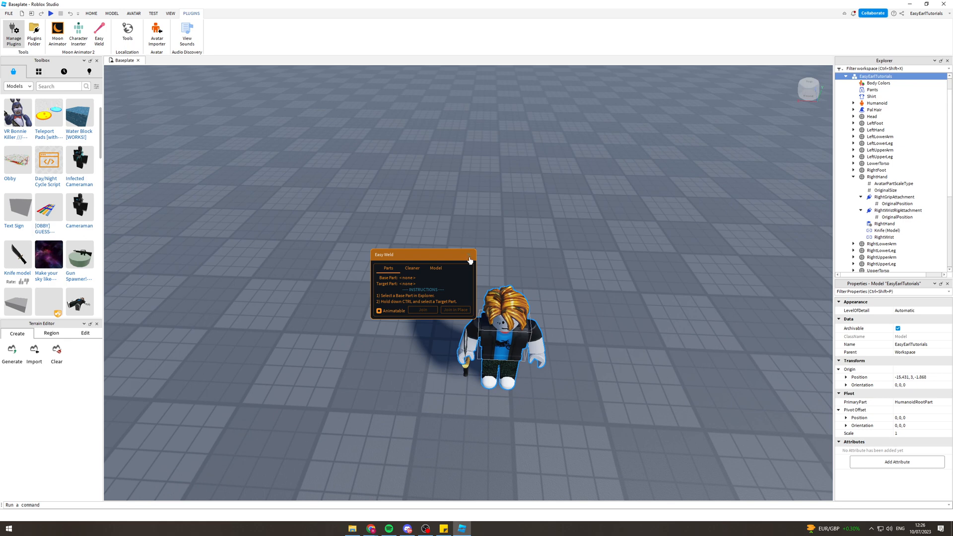
pyautogui.click(469, 257)
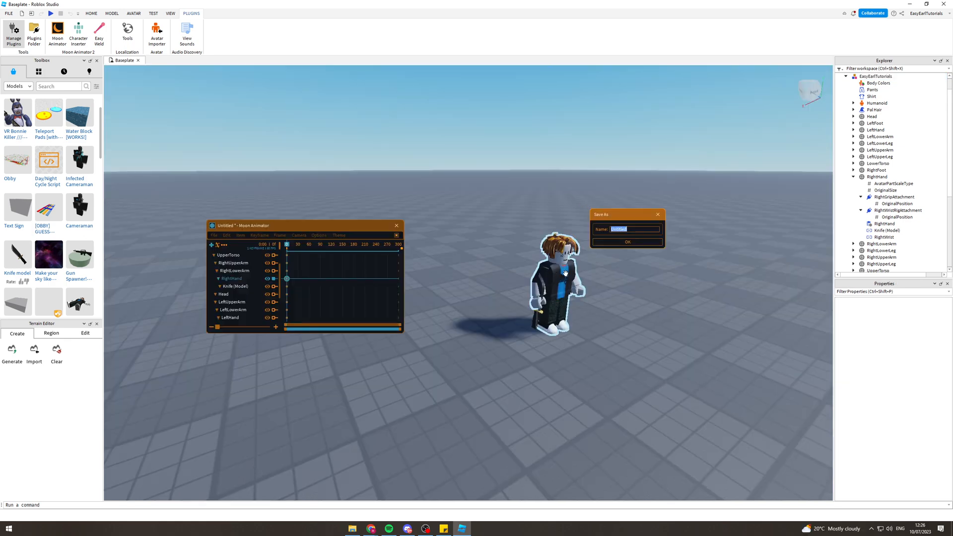
pyautogui.click(586, 261)
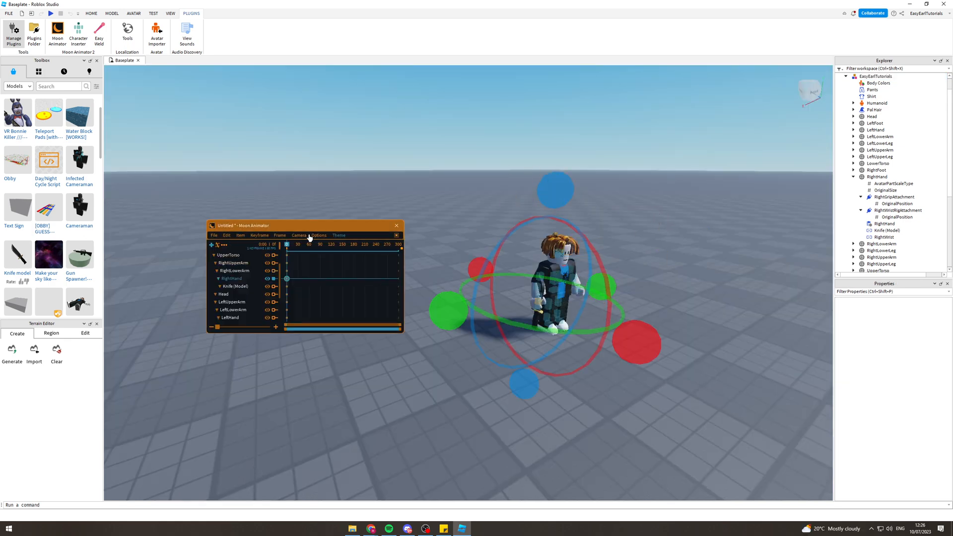
# Rotate the RightHand joint holding the knife around its local axes at frame 0 of the animation
pyautogui.moveTo(658, 241); pyautogui.dragTo(659, 241, button='right')
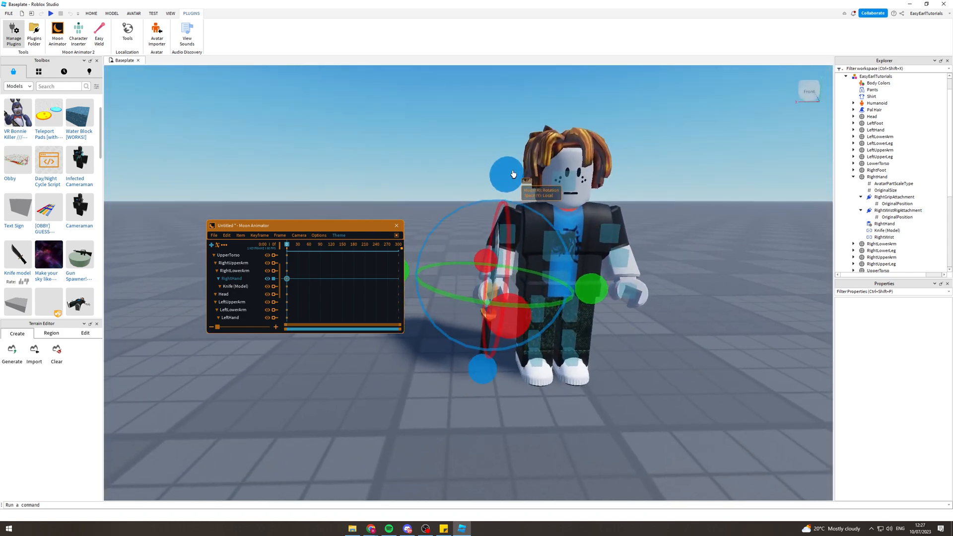
pyautogui.moveTo(511, 175); pyautogui.dragTo(485, 213)
pyautogui.moveTo(502, 320); pyautogui.dragTo(497, 343)
pyautogui.moveTo(488, 188); pyautogui.dragTo(481, 159)
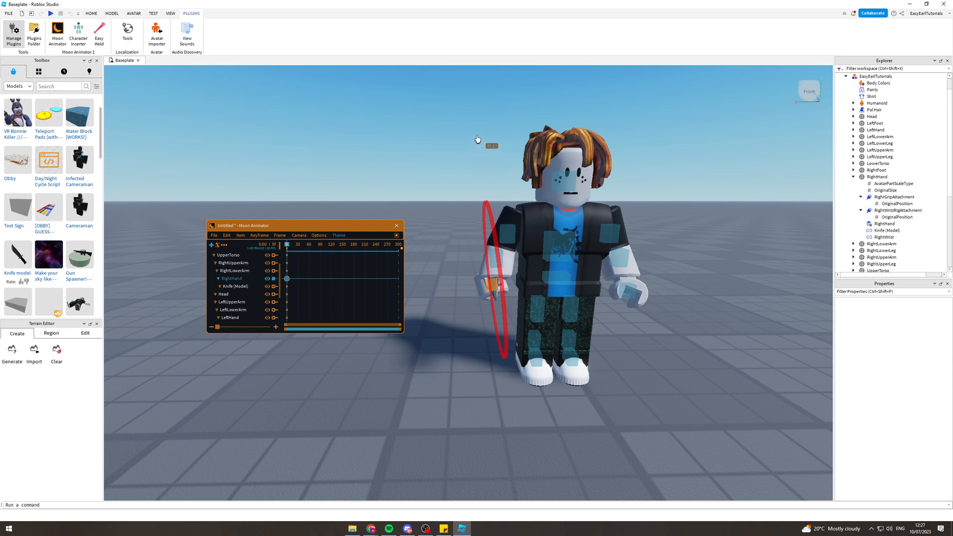
pyautogui.moveTo(467, 78); pyautogui.dragTo(469, 74)
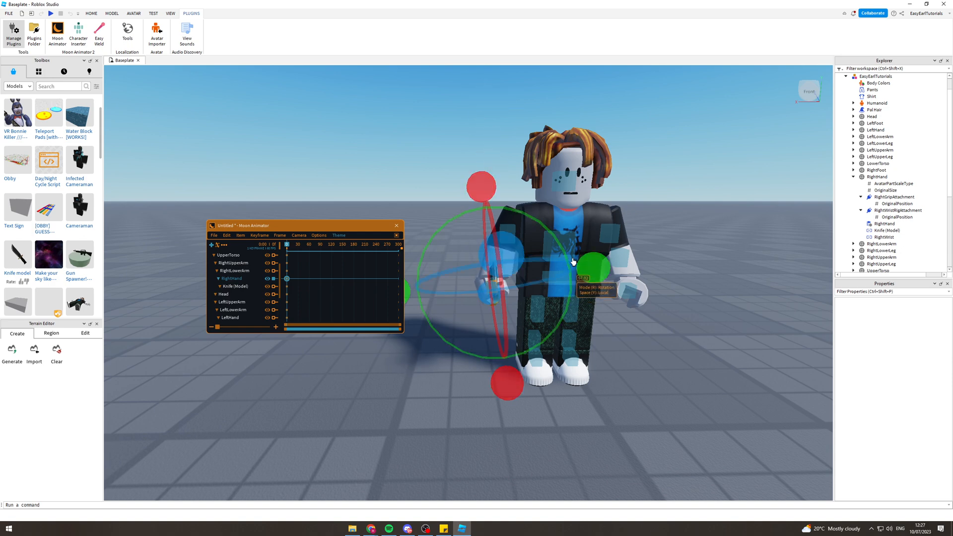
# Rotate RightLowerArm and RightUpperArm at frame 0 to raise the arm holding the knife beside the character's head
pyautogui.click(232, 271)
pyautogui.moveTo(500, 132); pyautogui.dragTo(511, 88)
pyautogui.click(235, 264)
pyautogui.moveTo(511, 130); pyautogui.dragTo(516, 134)
pyautogui.moveTo(640, 220); pyautogui.dragTo(690, 227)
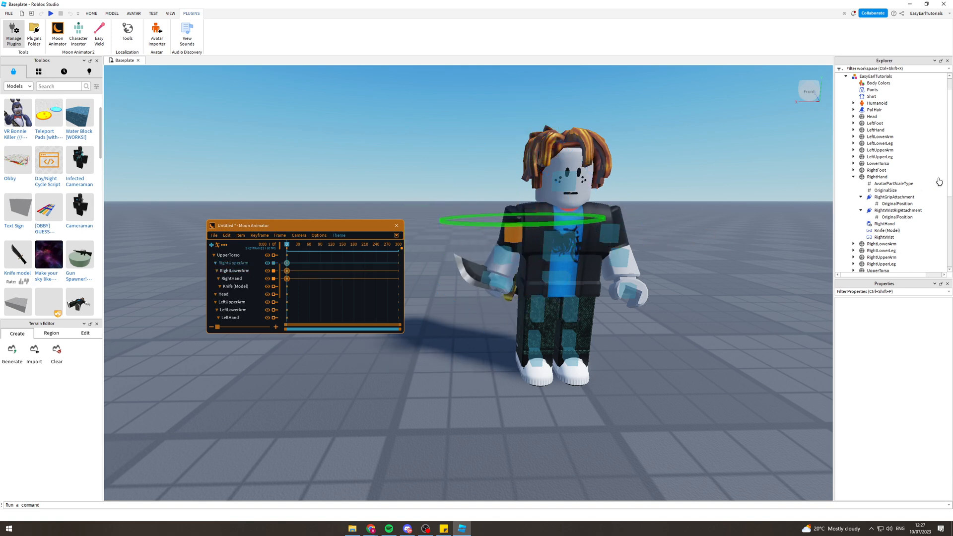
pyautogui.moveTo(432, 220); pyautogui.dragTo(562, 220)
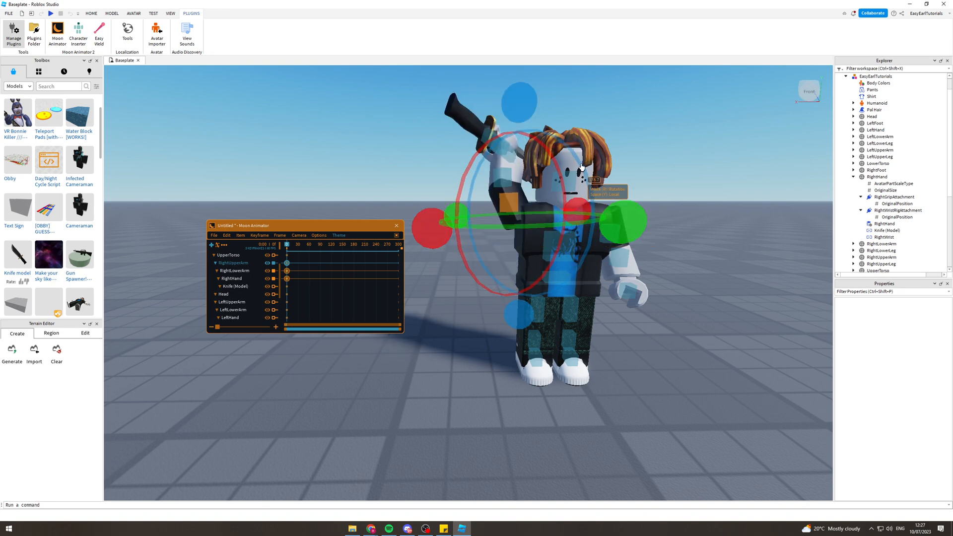